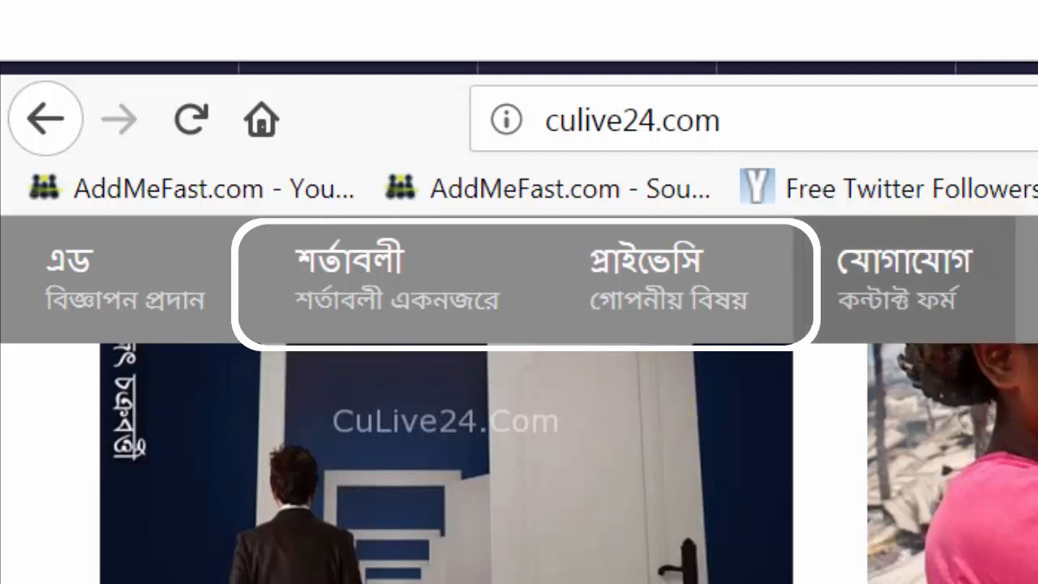
Step: Open the site cunews1.com in a separate browser tab
{"action": "left_click", "coordinate": [819, 65]}
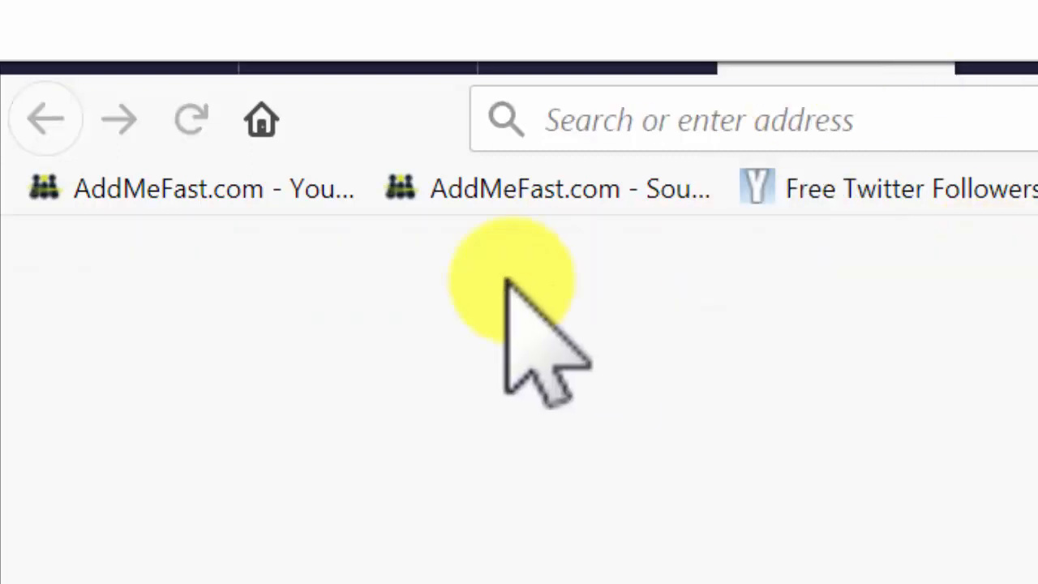
{"action": "left_click", "coordinate": [711, 136]}
{"action": "type", "text": "cunews1.com"}
{"action": "key", "text": "Return"}
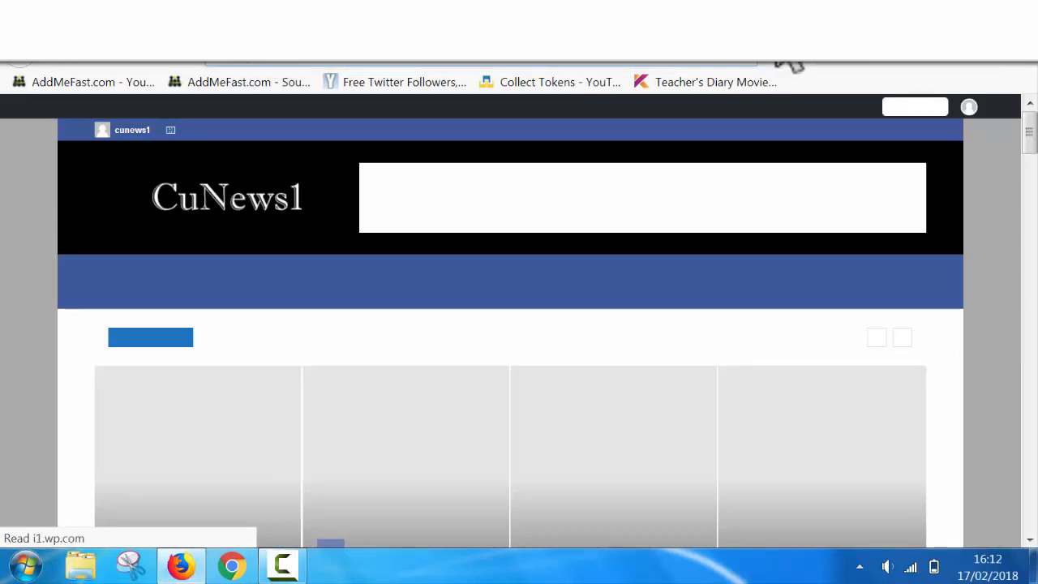
Step: Go to the WordPress admin dashboard at cunews1.com/wp-admin
{"action": "left_click", "coordinate": [774, 34]}
{"action": "left_click", "coordinate": [374, 62]}
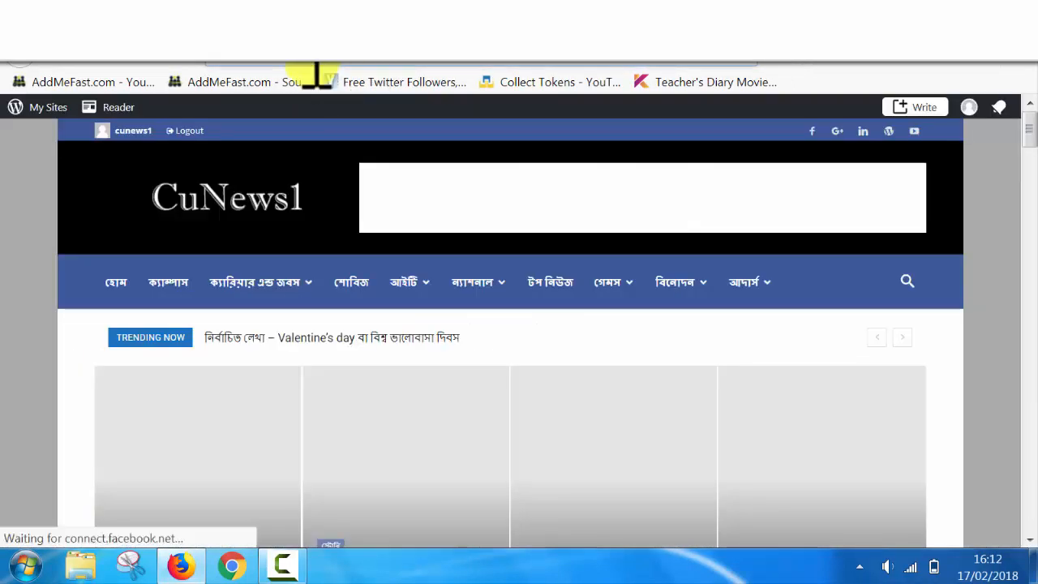
{"action": "left_click", "coordinate": [246, 142]}
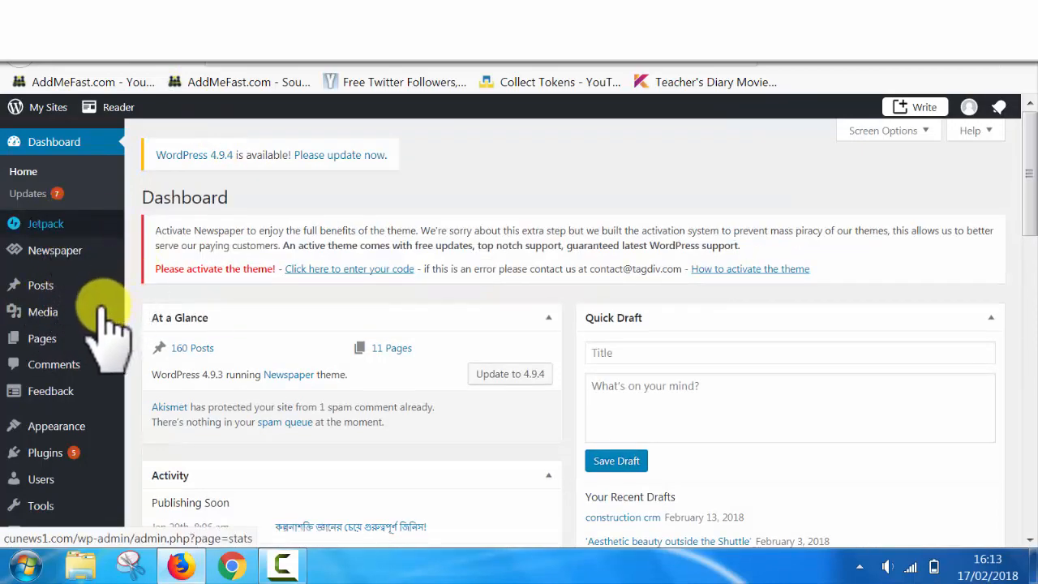
Step: Go to the page for adding new plugins, signing in with the saved username and password when the login form appears
{"action": "scroll", "coordinate": [56, 348], "scroll_direction": "down", "scroll_amount": 2}
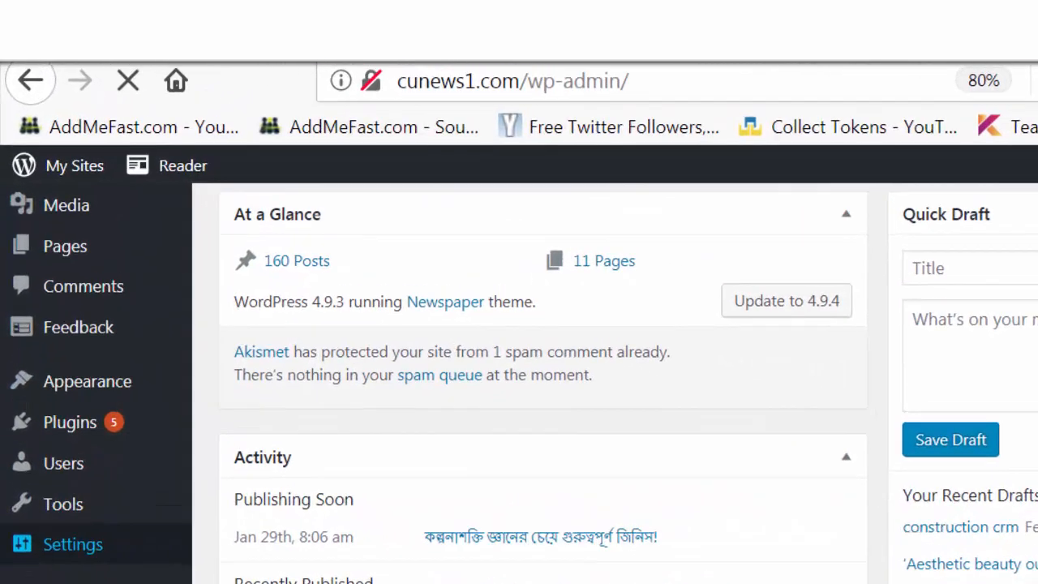
{"action": "scroll", "coordinate": [70, 528], "scroll_direction": "down", "scroll_amount": 5}
{"action": "mouse_move", "coordinate": [123, 408]}
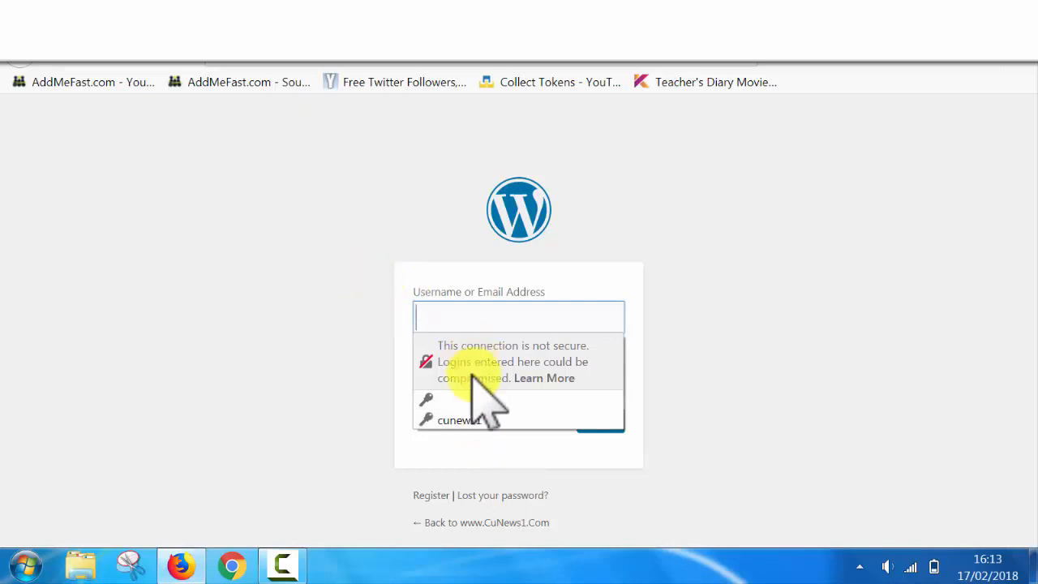
{"action": "left_click", "coordinate": [464, 419]}
{"action": "left_click", "coordinate": [598, 425]}
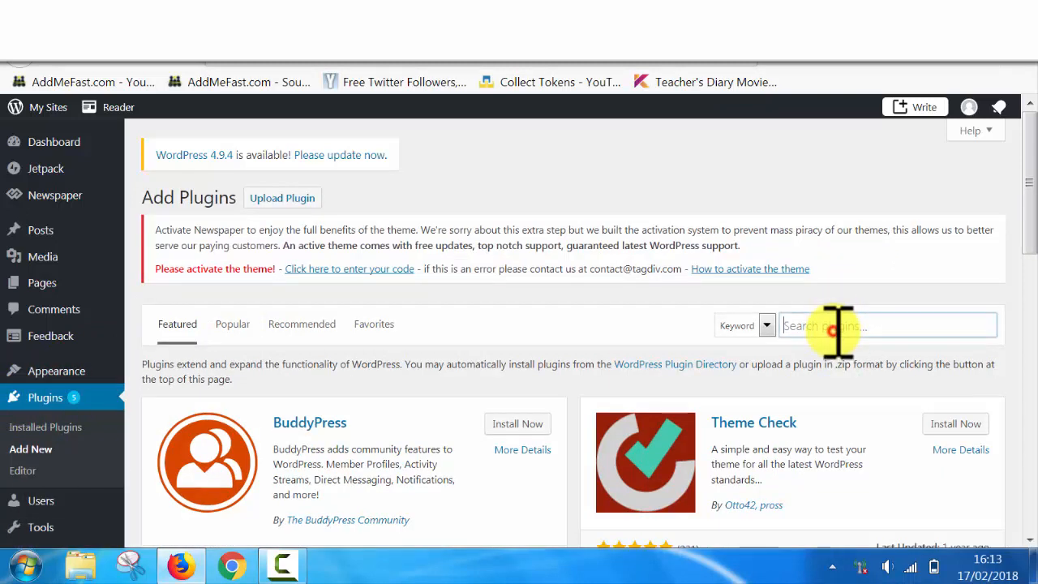
Step: Search the plugin directory for Easy Watermark
{"action": "scroll", "coordinate": [892, 283], "scroll_direction": "down", "scroll_amount": 2}
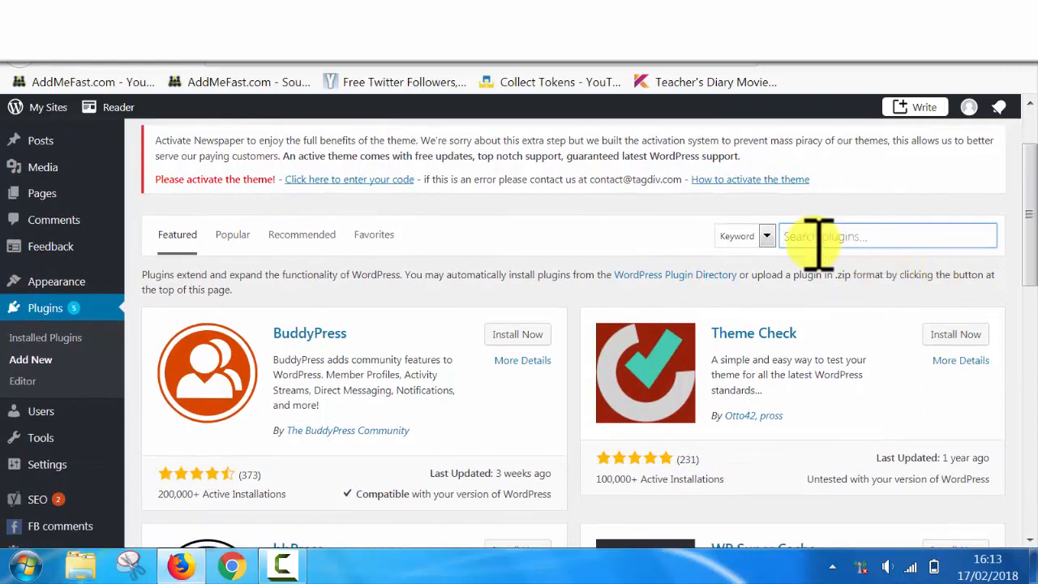
{"action": "scroll", "coordinate": [817, 260], "scroll_direction": "up", "scroll_amount": 2}
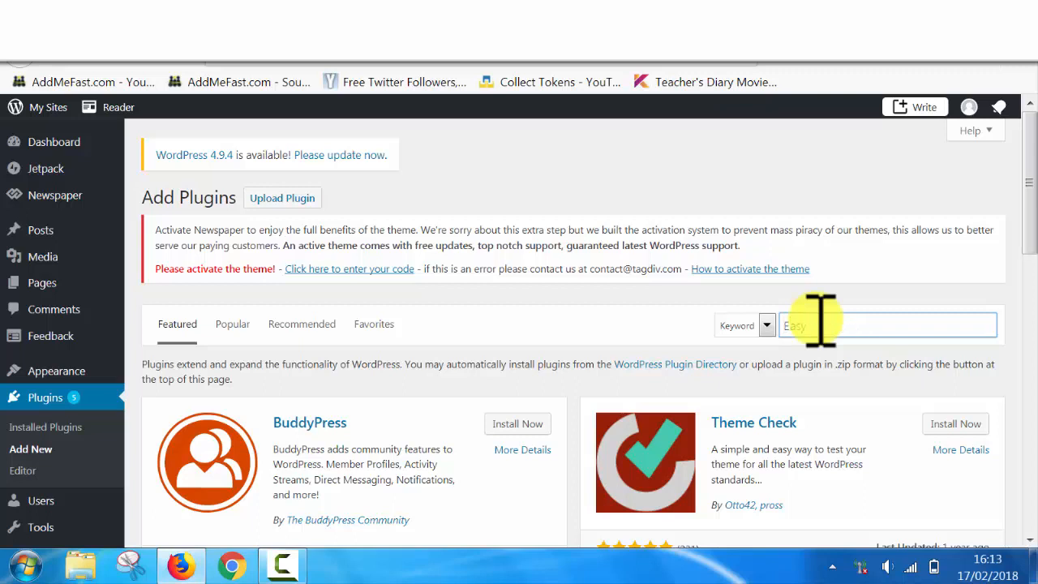
{"action": "type", "text": "M"}
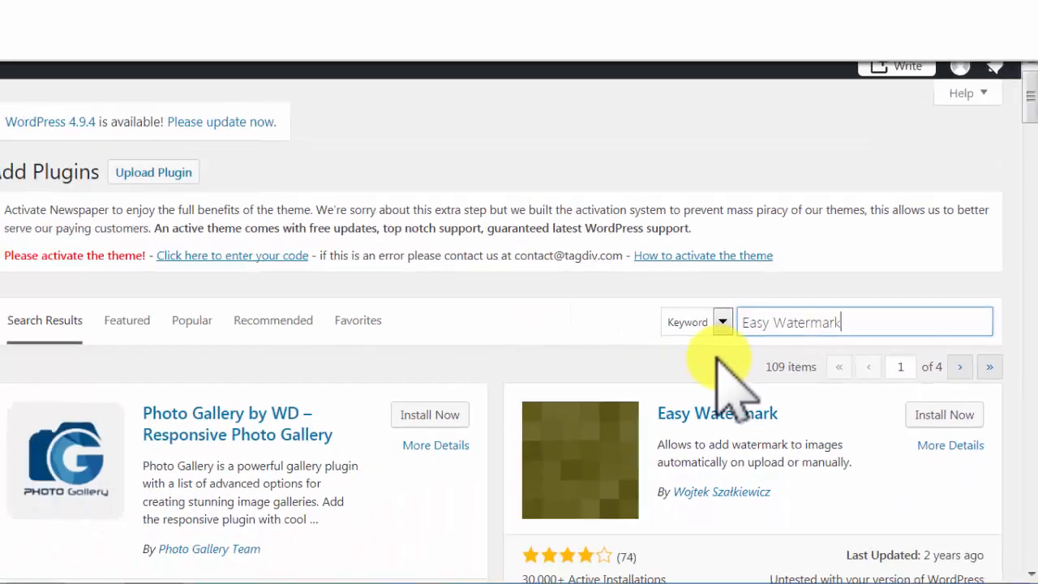
Step: Install and activate the Easy Watermark plugin from the search results
{"action": "scroll", "coordinate": [717, 385], "scroll_direction": "down", "scroll_amount": 1}
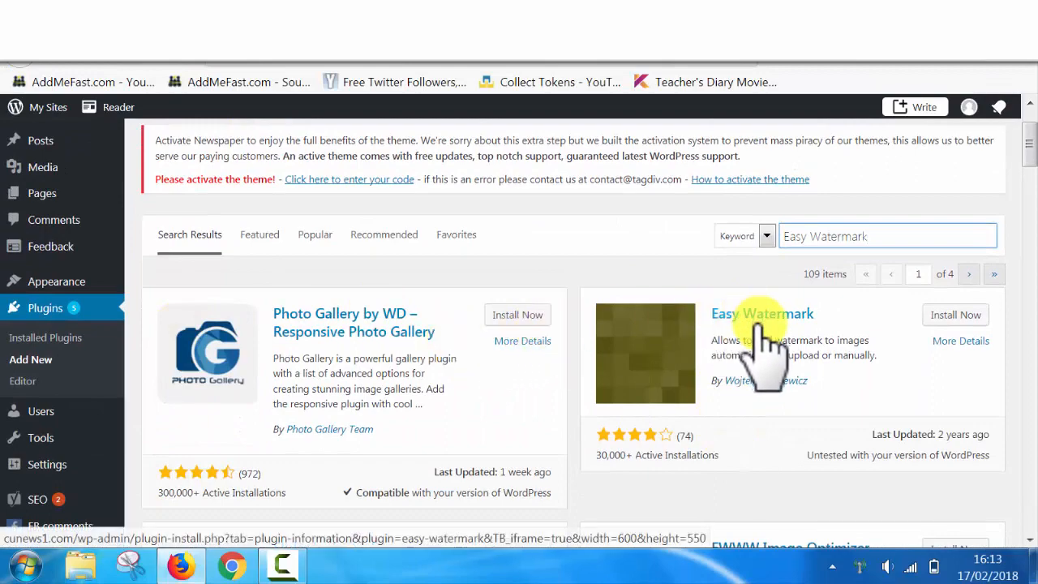
{"action": "scroll", "coordinate": [543, 235], "scroll_direction": "down", "scroll_amount": 4}
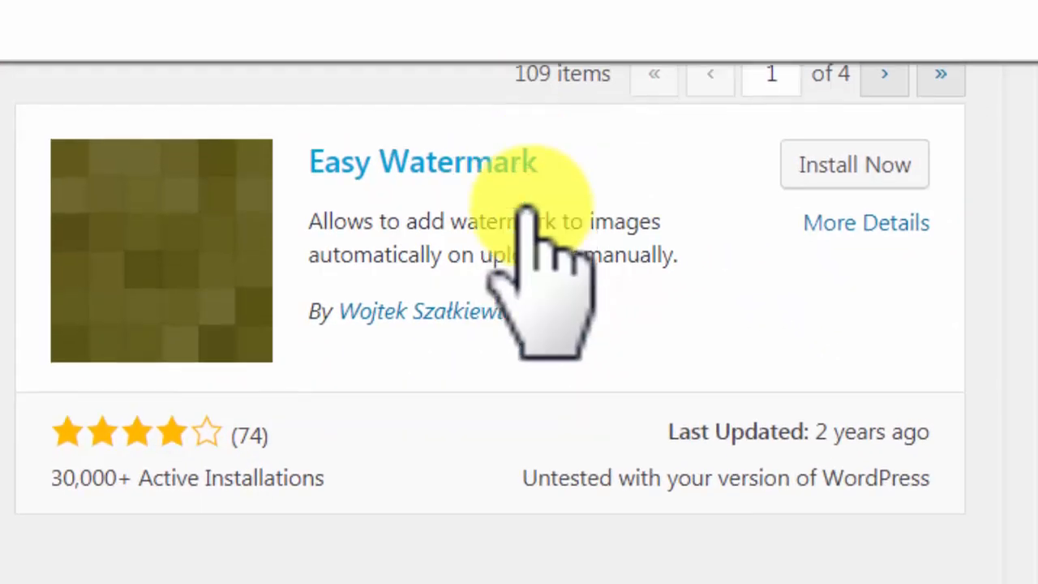
{"action": "scroll", "coordinate": [515, 227], "scroll_direction": "down", "scroll_amount": 2}
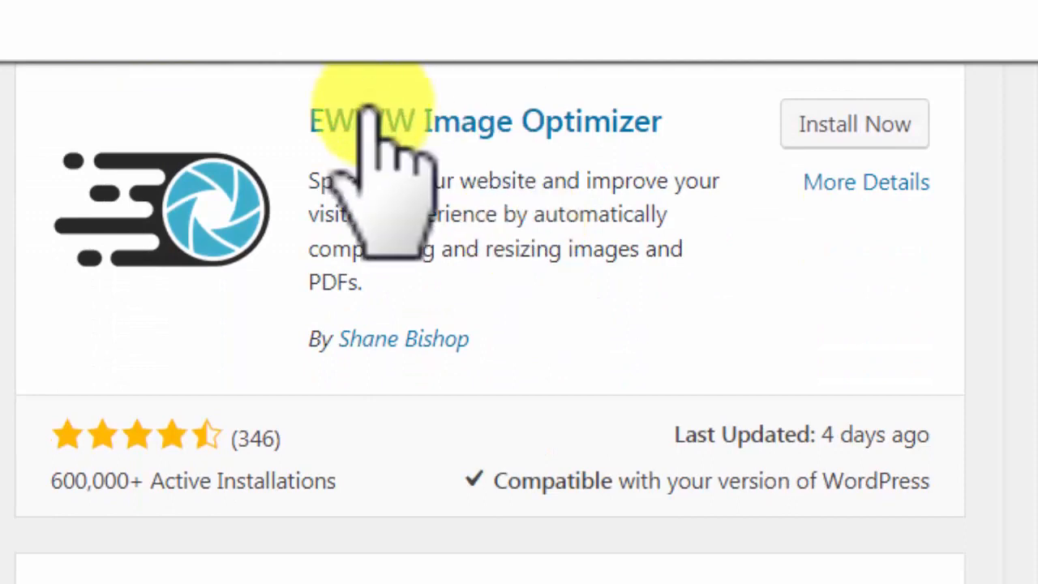
{"action": "scroll", "coordinate": [376, 300], "scroll_direction": "up", "scroll_amount": 4}
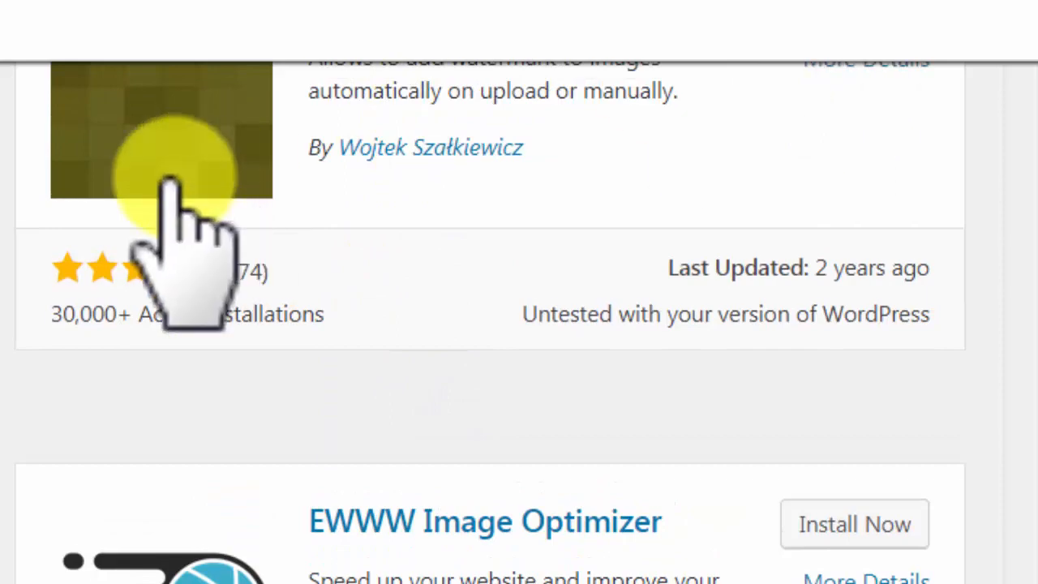
{"action": "scroll", "coordinate": [168, 180], "scroll_direction": "down", "scroll_amount": 5}
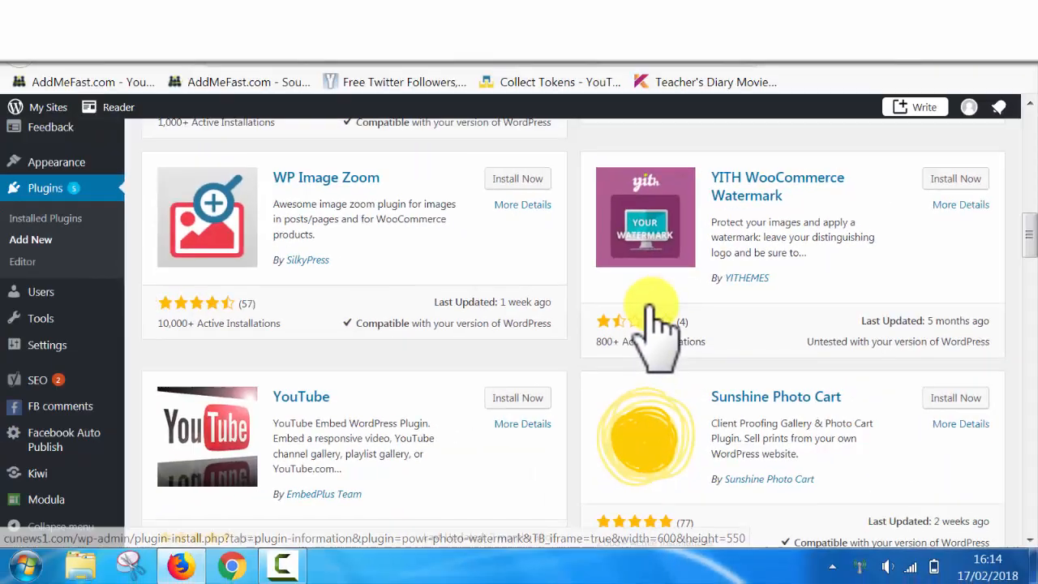
{"action": "scroll", "coordinate": [486, 300], "scroll_direction": "up", "scroll_amount": 6}
{"action": "scroll", "coordinate": [861, 247], "scroll_direction": "up", "scroll_amount": 3}
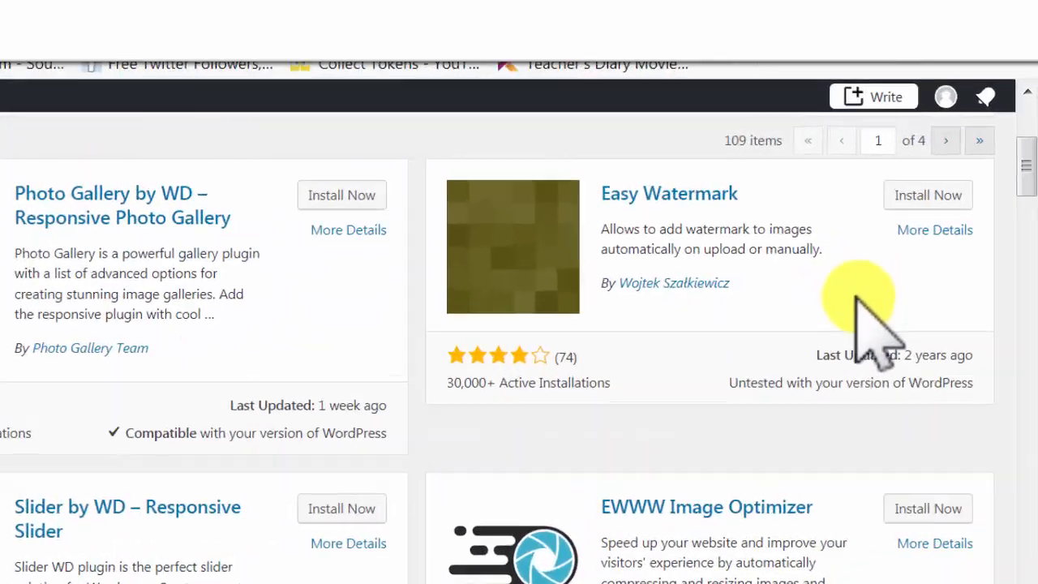
{"action": "left_click", "coordinate": [950, 178]}
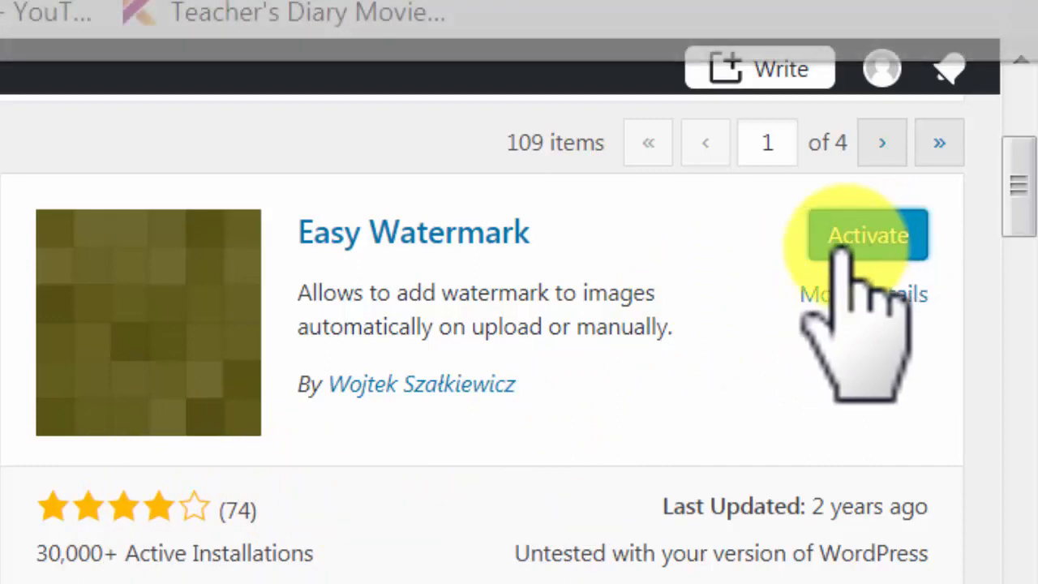
{"action": "left_click", "coordinate": [867, 235]}
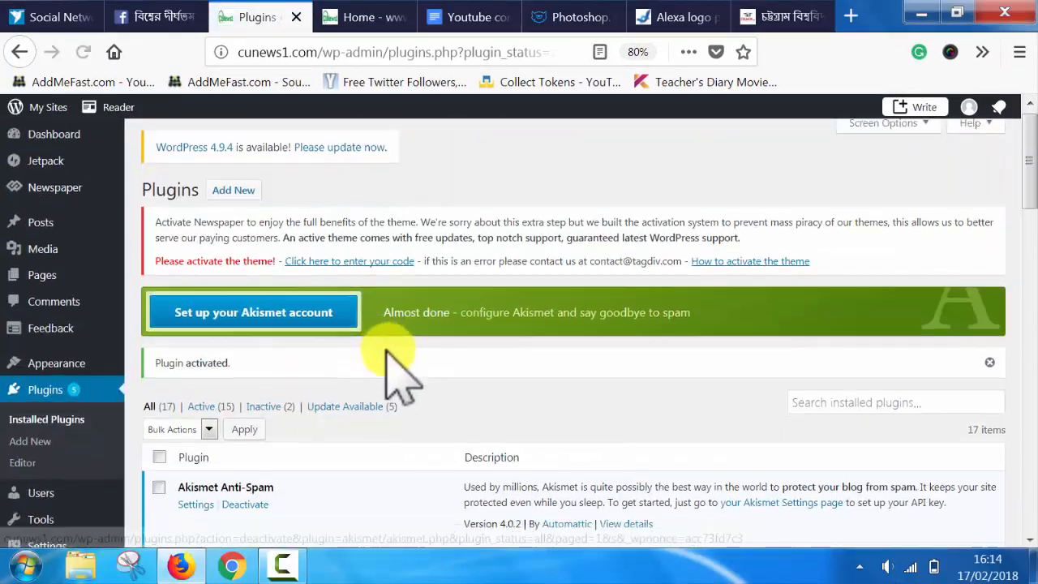
Step: Find Easy Watermark among the installed plugins and open its settings
{"action": "scroll", "coordinate": [389, 356], "scroll_direction": "down", "scroll_amount": 5}
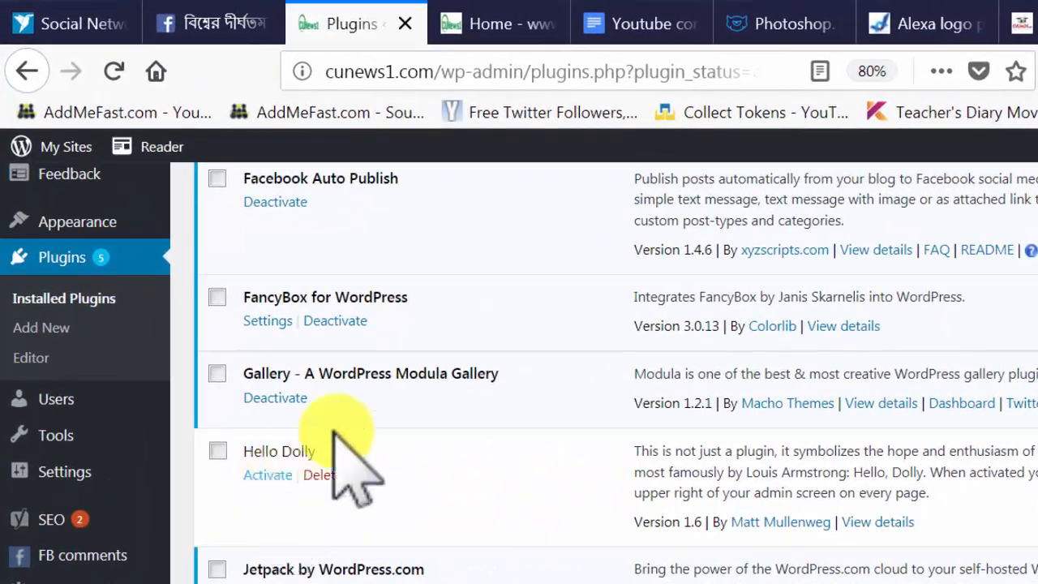
{"action": "scroll", "coordinate": [471, 450], "scroll_direction": "down", "scroll_amount": 5}
{"action": "scroll", "coordinate": [385, 532], "scroll_direction": "down", "scroll_amount": 7}
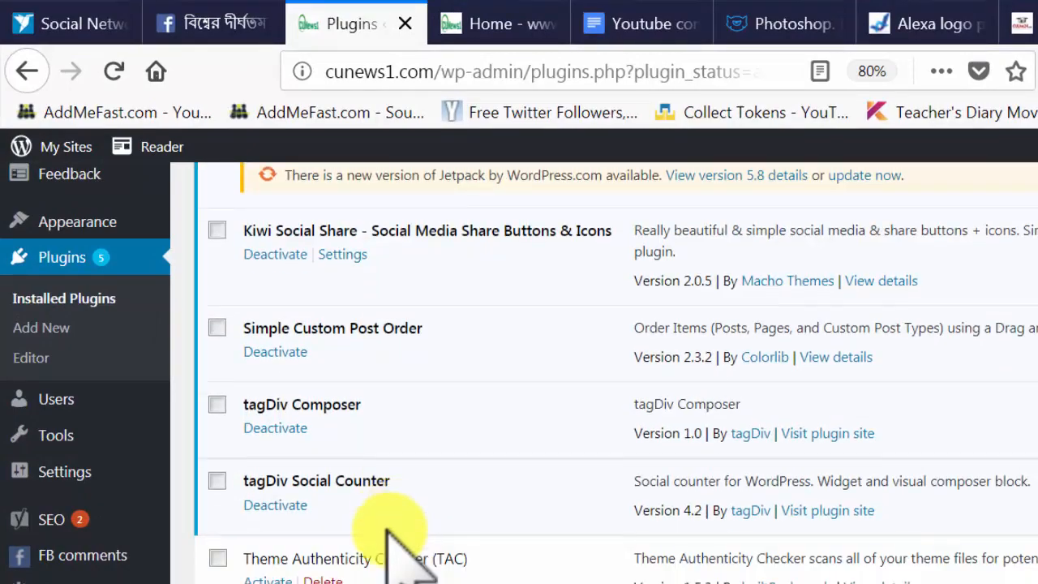
{"action": "scroll", "coordinate": [437, 480], "scroll_direction": "down", "scroll_amount": 5}
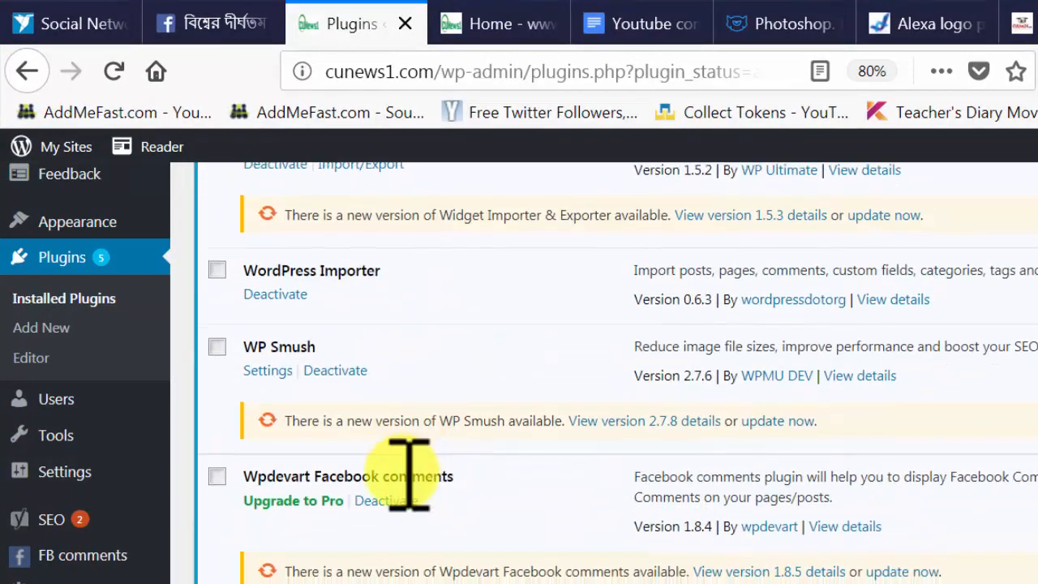
{"action": "scroll", "coordinate": [313, 498], "scroll_direction": "up", "scroll_amount": 6}
{"action": "scroll", "coordinate": [306, 506], "scroll_direction": "up", "scroll_amount": 10}
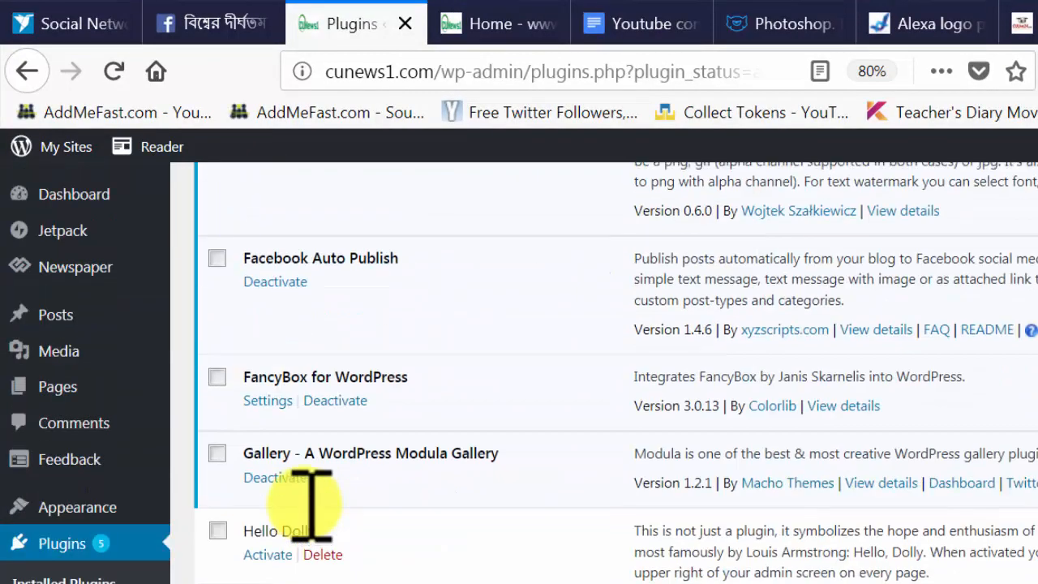
{"action": "scroll", "coordinate": [278, 486], "scroll_direction": "down", "scroll_amount": 3}
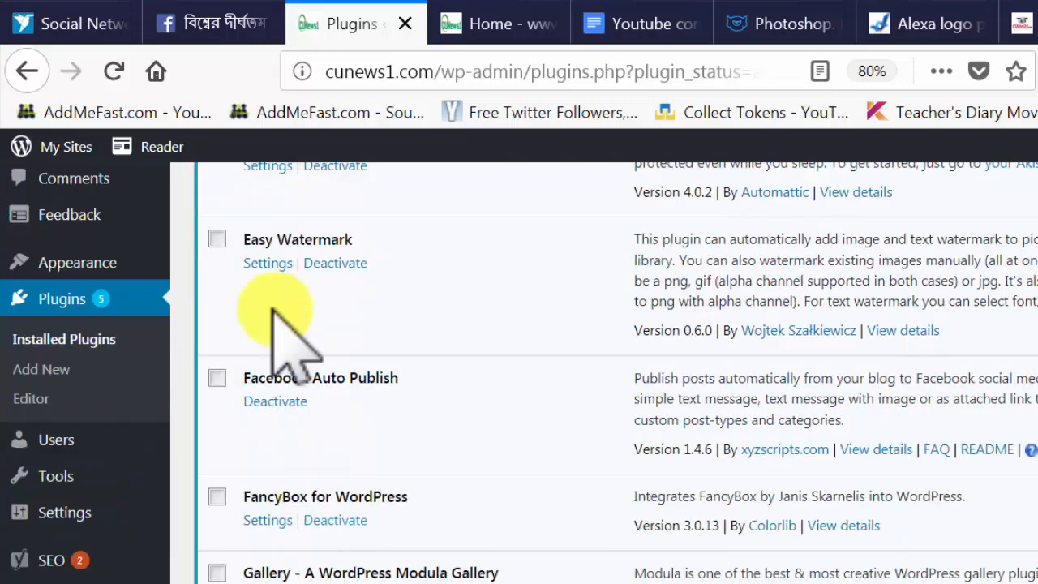
{"action": "left_click", "coordinate": [267, 265]}
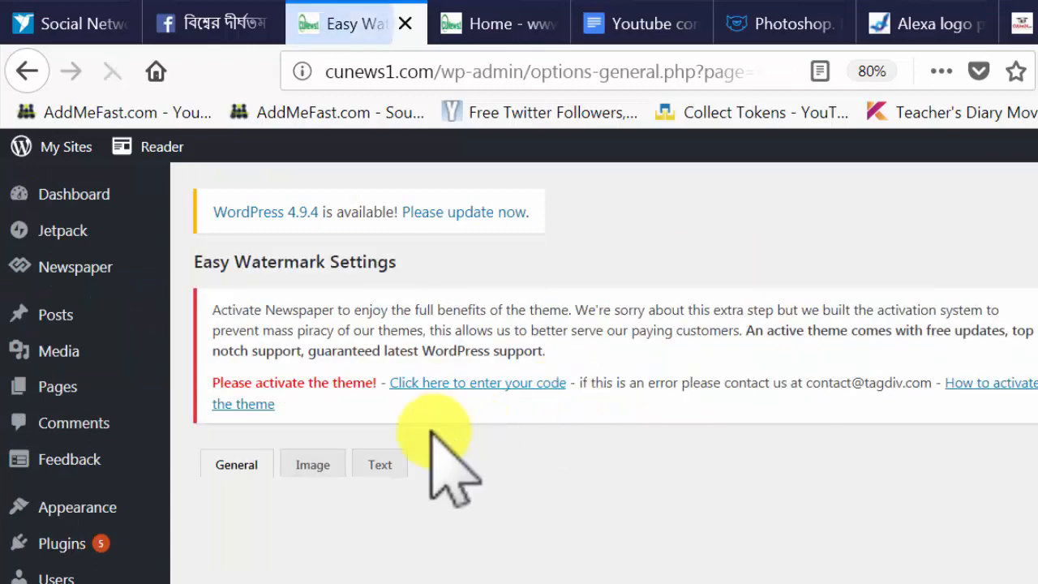
Step: Switch to Easy Watermark's image settings and open the chooser for the watermark image
{"action": "scroll", "coordinate": [446, 446], "scroll_direction": "down", "scroll_amount": 3}
{"action": "scroll", "coordinate": [369, 336], "scroll_direction": "up", "scroll_amount": 3}
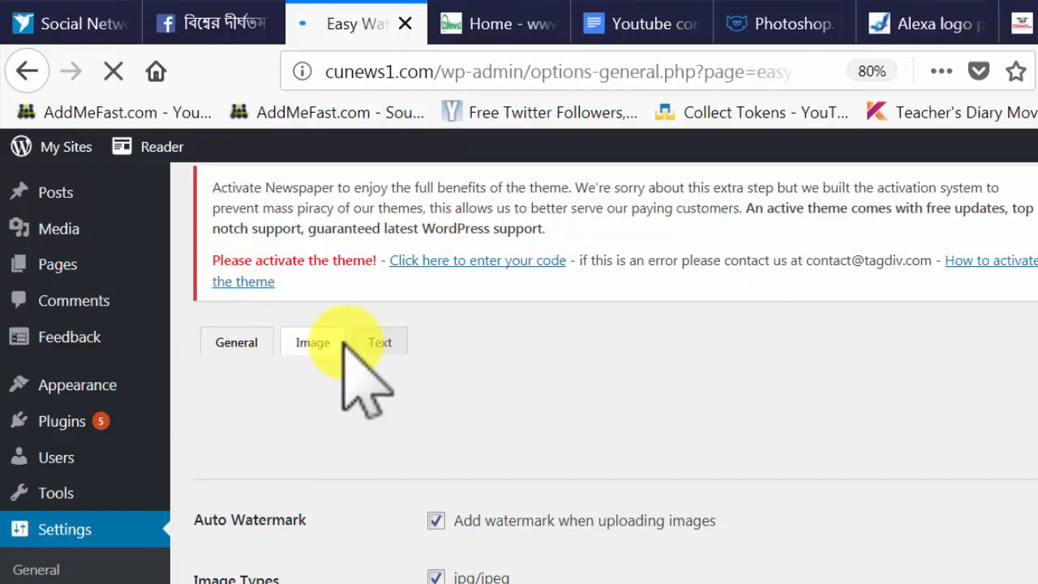
{"action": "scroll", "coordinate": [454, 381], "scroll_direction": "down", "scroll_amount": 3}
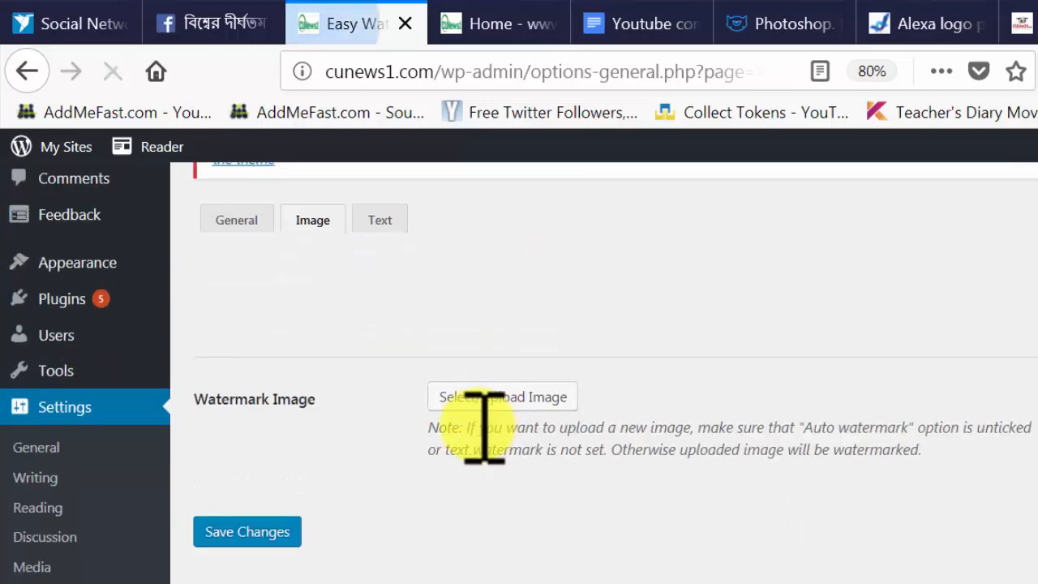
{"action": "left_click", "coordinate": [536, 399]}
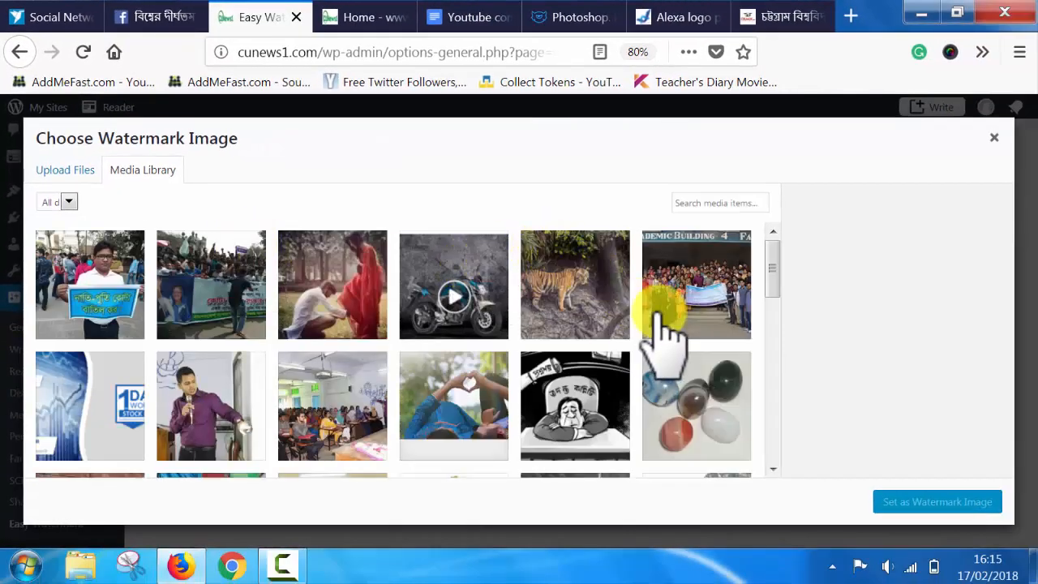
Step: Select the image CUNEWS1-LOGO.png from the media library as the watermark candidate
{"action": "scroll", "coordinate": [660, 335], "scroll_direction": "down", "scroll_amount": 5}
{"action": "scroll", "coordinate": [624, 365], "scroll_direction": "down", "scroll_amount": 5}
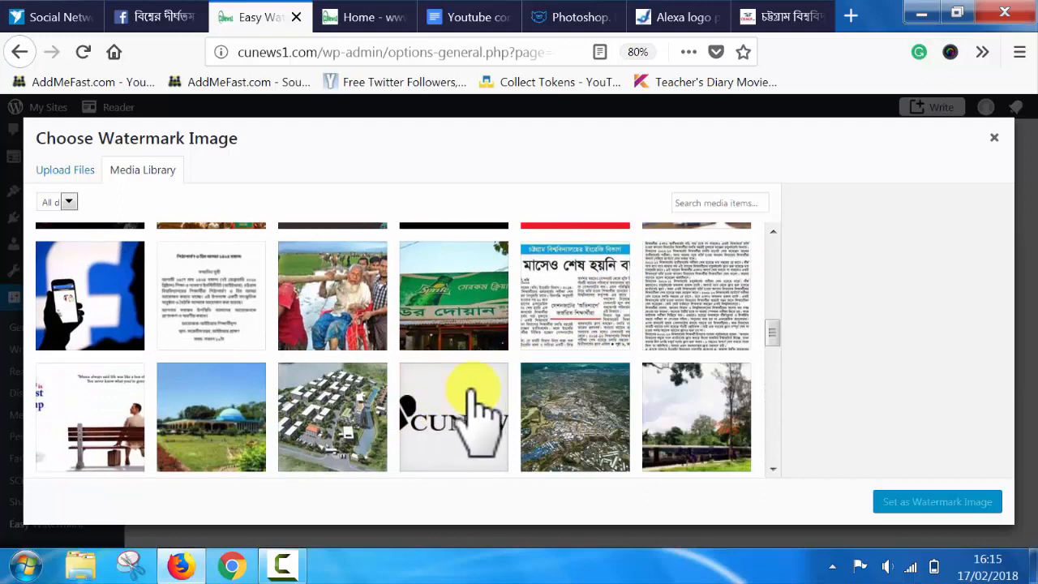
{"action": "scroll", "coordinate": [462, 401], "scroll_direction": "down", "scroll_amount": 5}
{"action": "scroll", "coordinate": [479, 381], "scroll_direction": "down", "scroll_amount": 5}
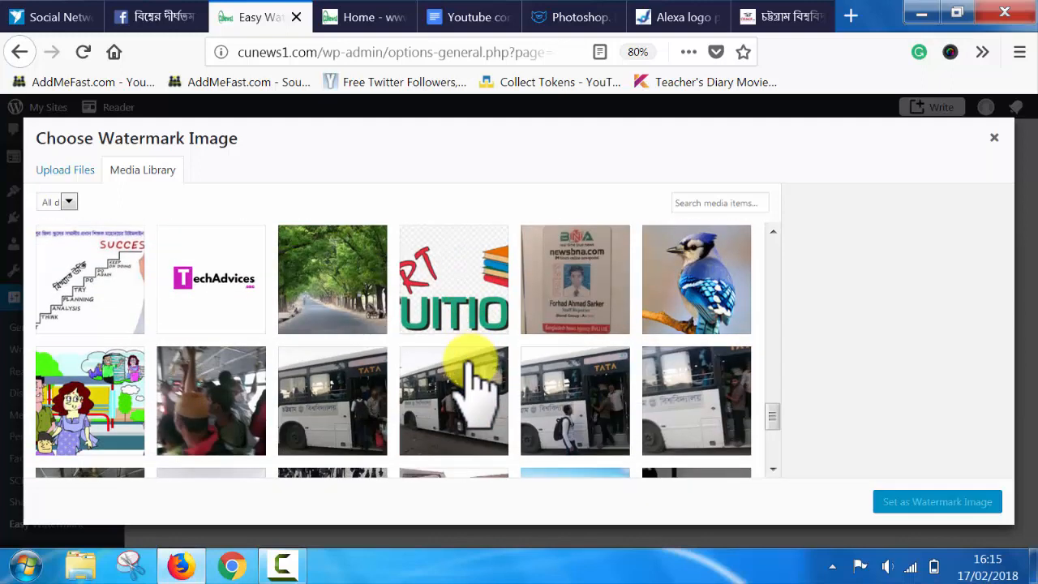
{"action": "scroll", "coordinate": [478, 381], "scroll_direction": "up", "scroll_amount": 3}
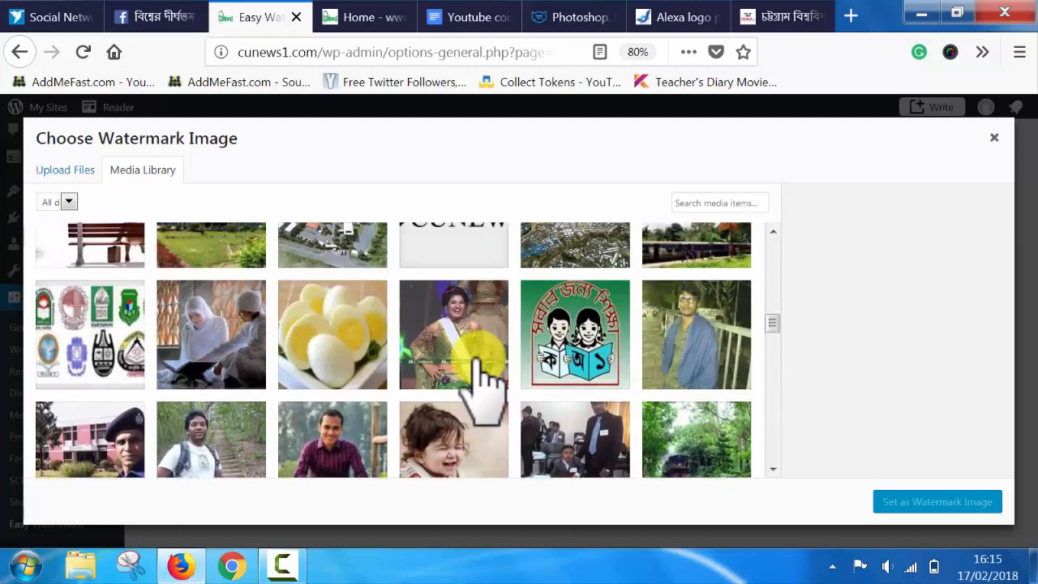
{"action": "left_click", "coordinate": [475, 285]}
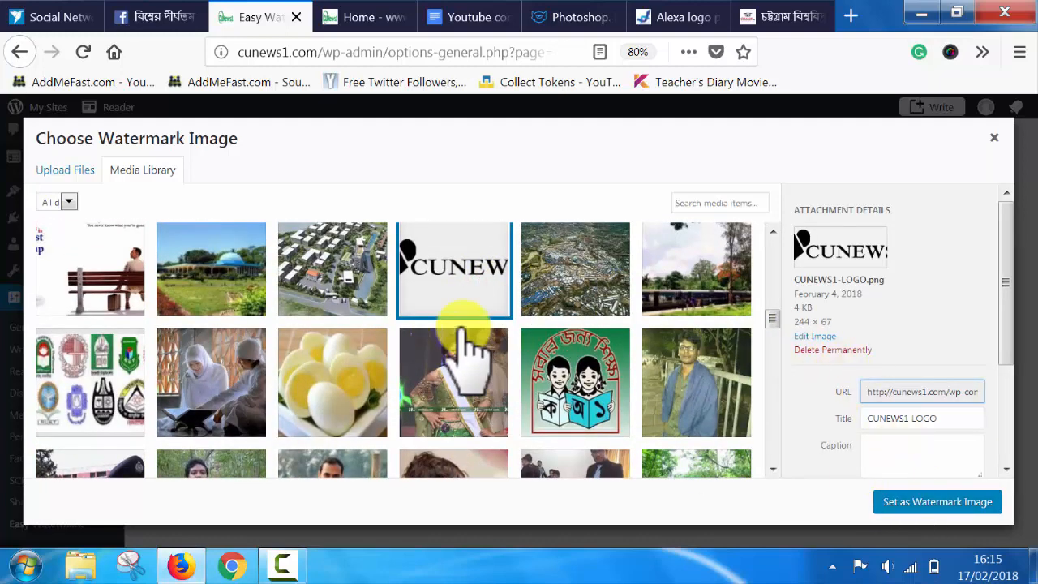
Step: Choose cropped-cunews1.png from the media library instead and set it as the watermark image
{"action": "scroll", "coordinate": [445, 377], "scroll_direction": "down", "scroll_amount": 5}
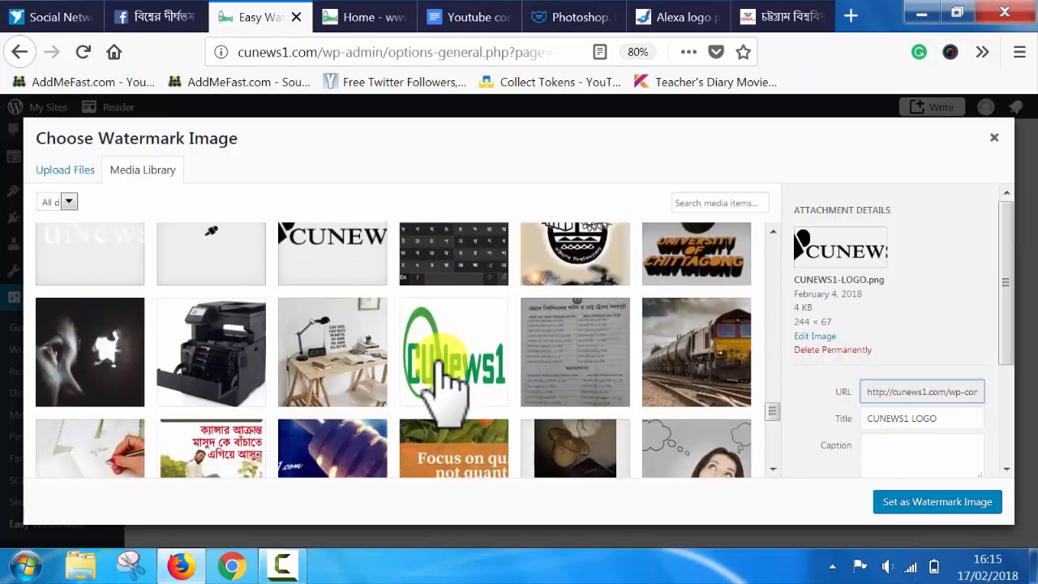
{"action": "scroll", "coordinate": [454, 361], "scroll_direction": "down", "scroll_amount": 2}
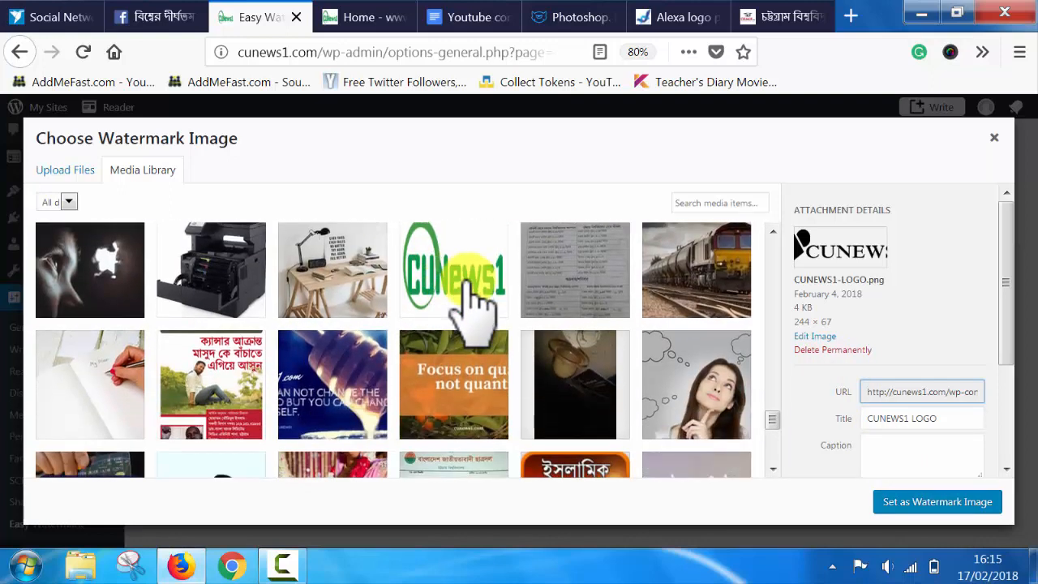
{"action": "scroll", "coordinate": [339, 381], "scroll_direction": "down", "scroll_amount": 12}
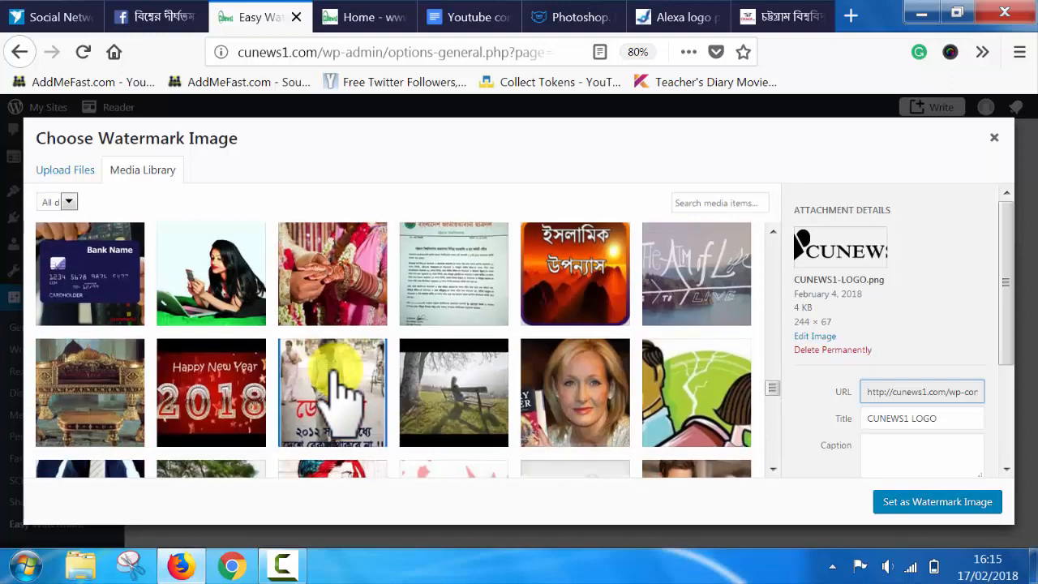
{"action": "scroll", "coordinate": [338, 381], "scroll_direction": "down", "scroll_amount": 10}
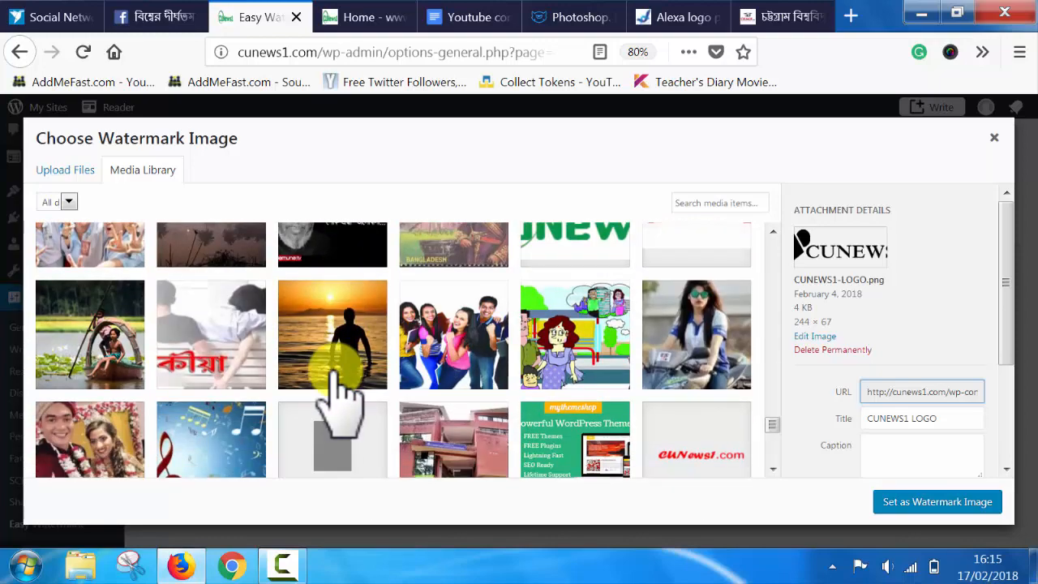
{"action": "scroll", "coordinate": [344, 389], "scroll_direction": "down", "scroll_amount": 10}
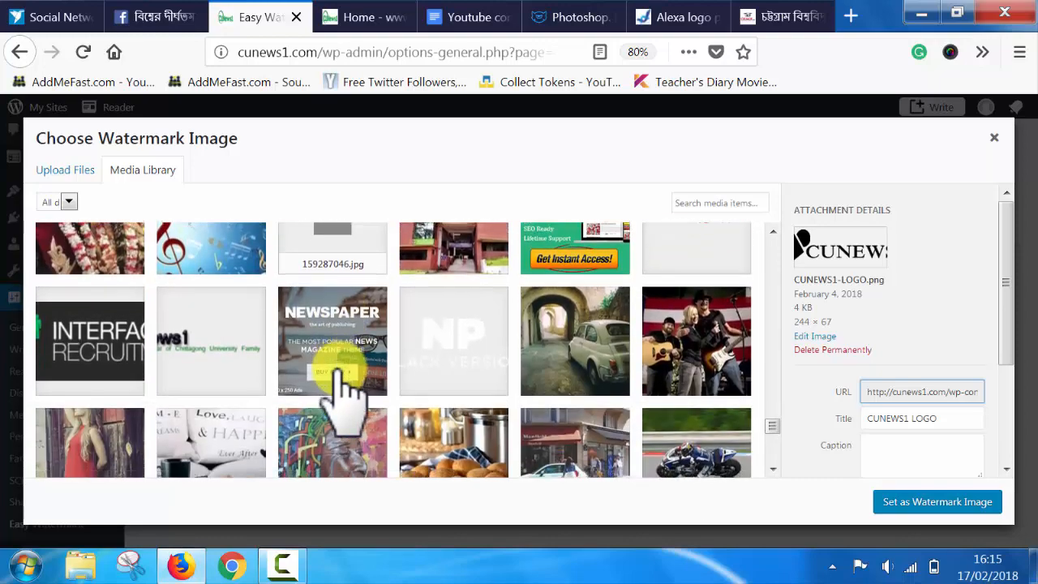
{"action": "scroll", "coordinate": [308, 388], "scroll_direction": "down", "scroll_amount": 3}
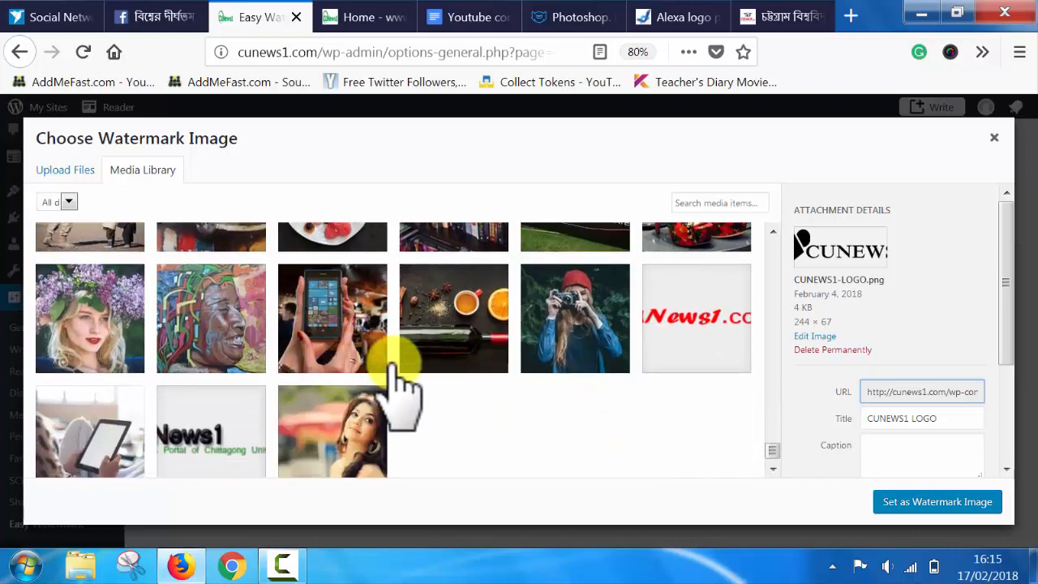
{"action": "left_click", "coordinate": [702, 331]}
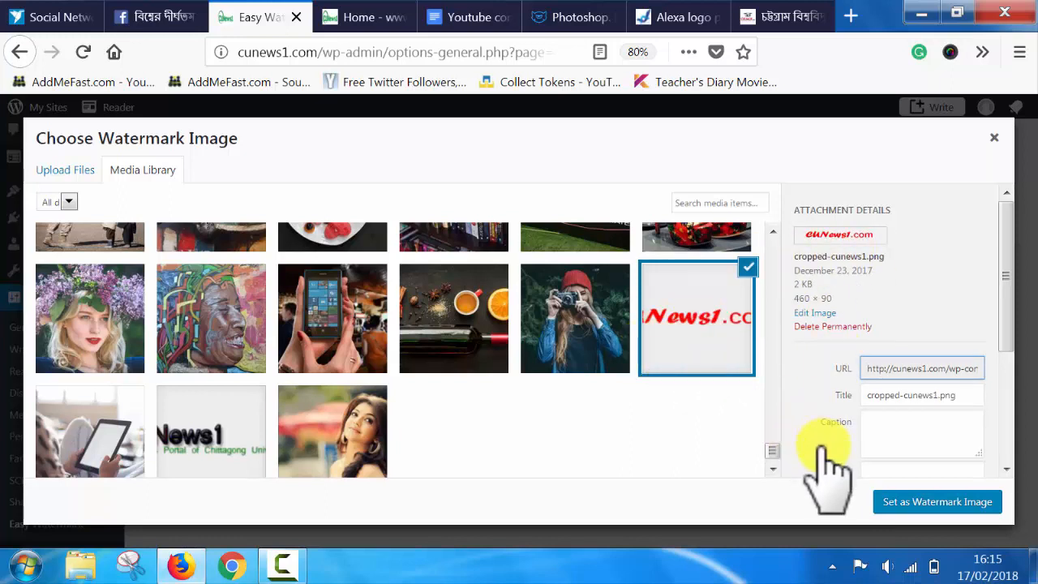
{"action": "left_click", "coordinate": [906, 504]}
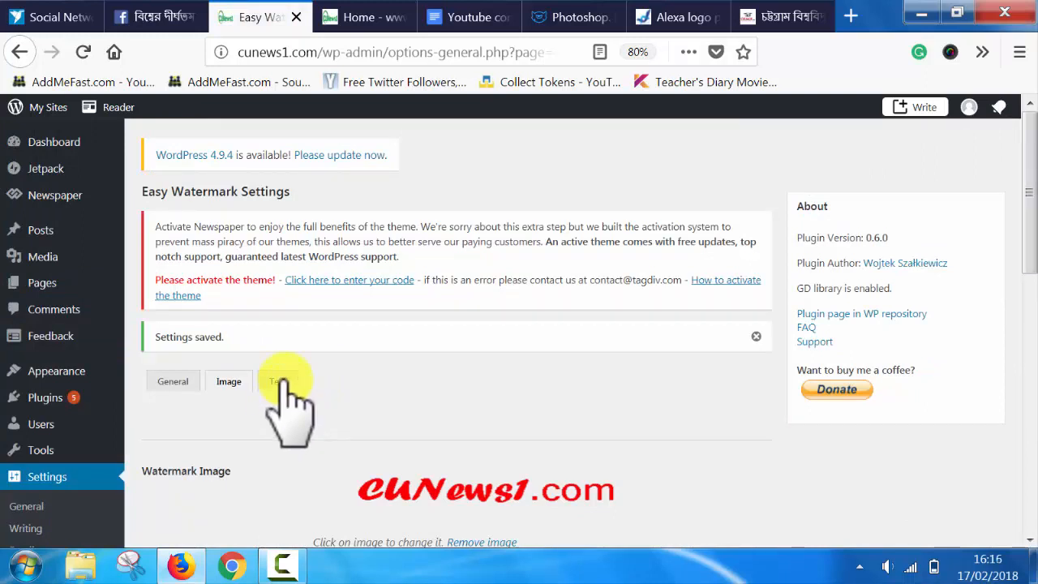
Step: Switch to Easy Watermark's text settings and enter cunews1.com in lowercase as the watermark text
{"action": "scroll", "coordinate": [282, 379], "scroll_direction": "down", "scroll_amount": 2}
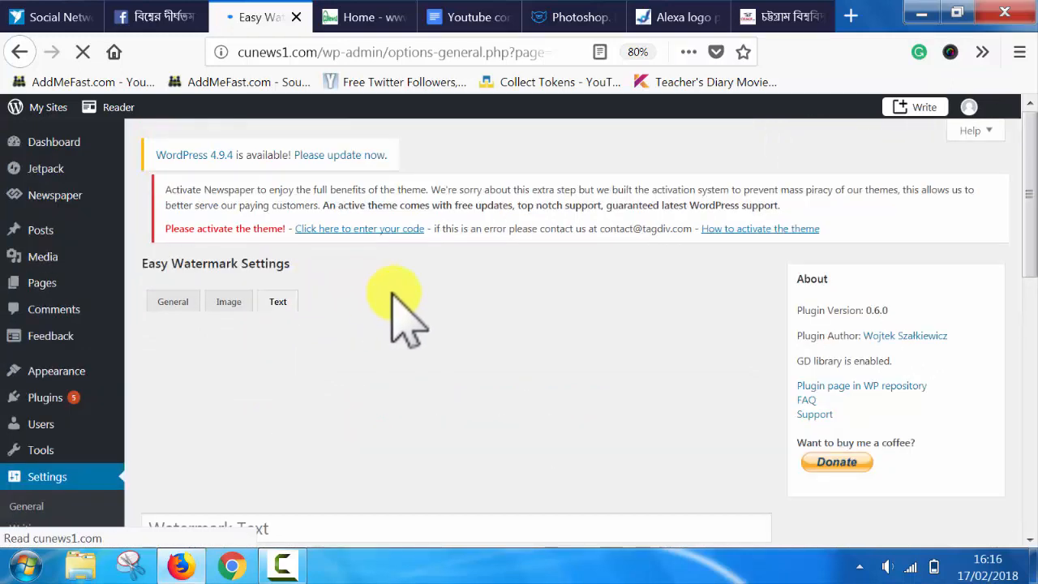
{"action": "scroll", "coordinate": [278, 292], "scroll_direction": "down", "scroll_amount": 4}
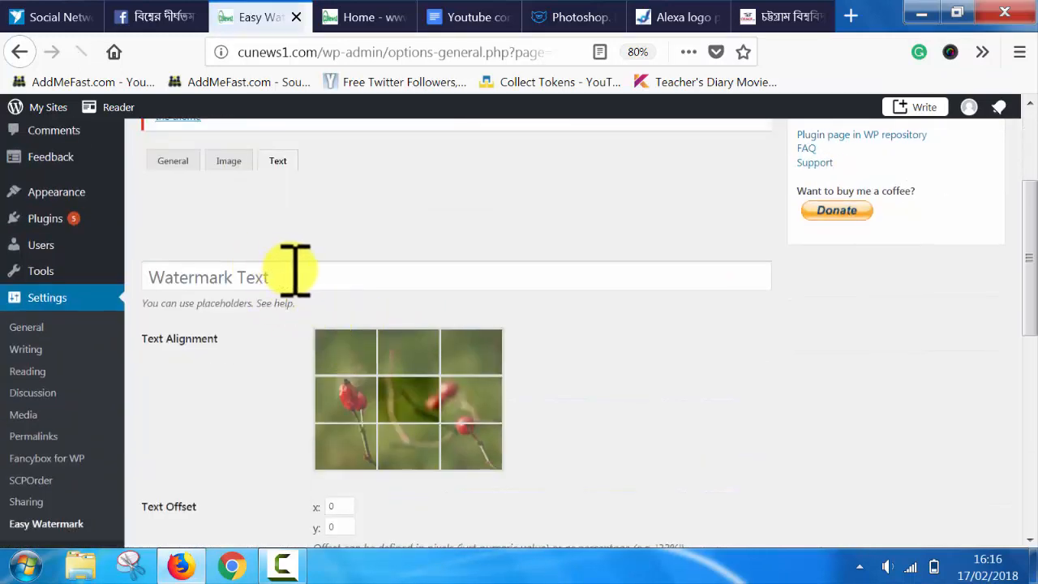
{"action": "left_click", "coordinate": [304, 274]}
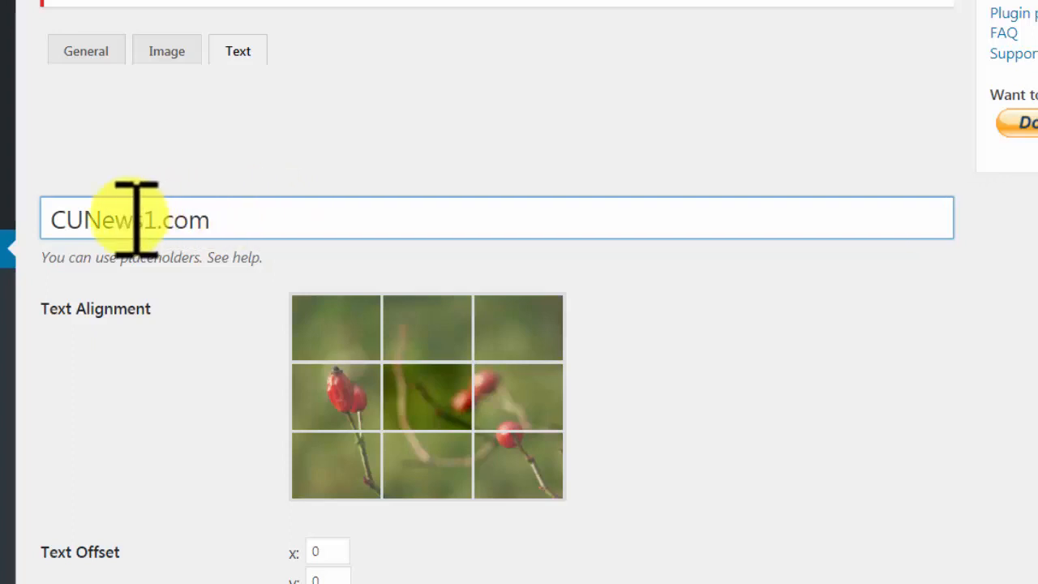
{"action": "left_click_drag", "start_coordinate": [51, 221], "coordinate": [101, 231]}
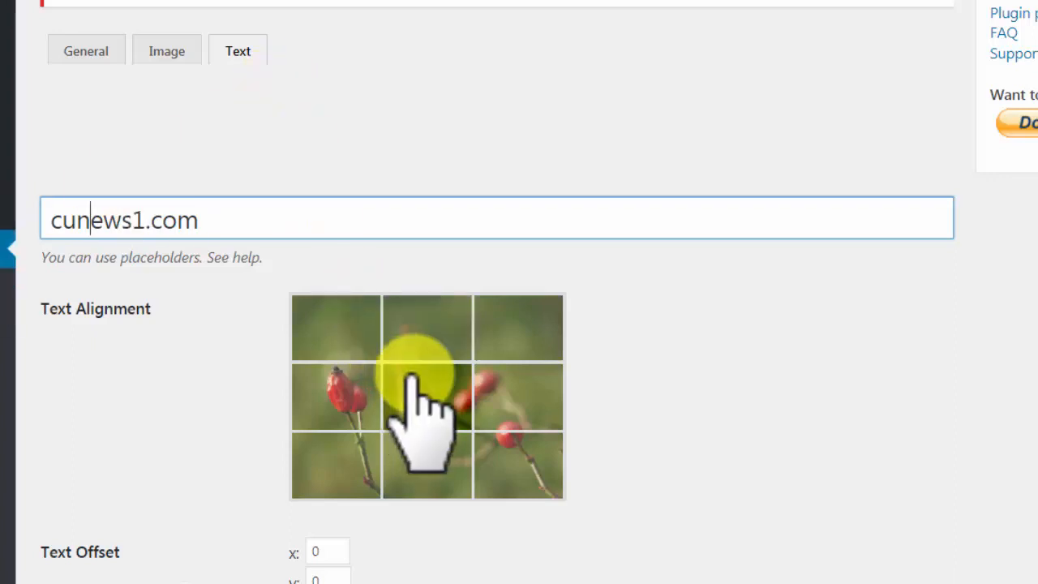
Step: Align the text watermark to the top-left cell of the Text Alignment grid
{"action": "scroll", "coordinate": [401, 352], "scroll_direction": "down", "scroll_amount": 3}
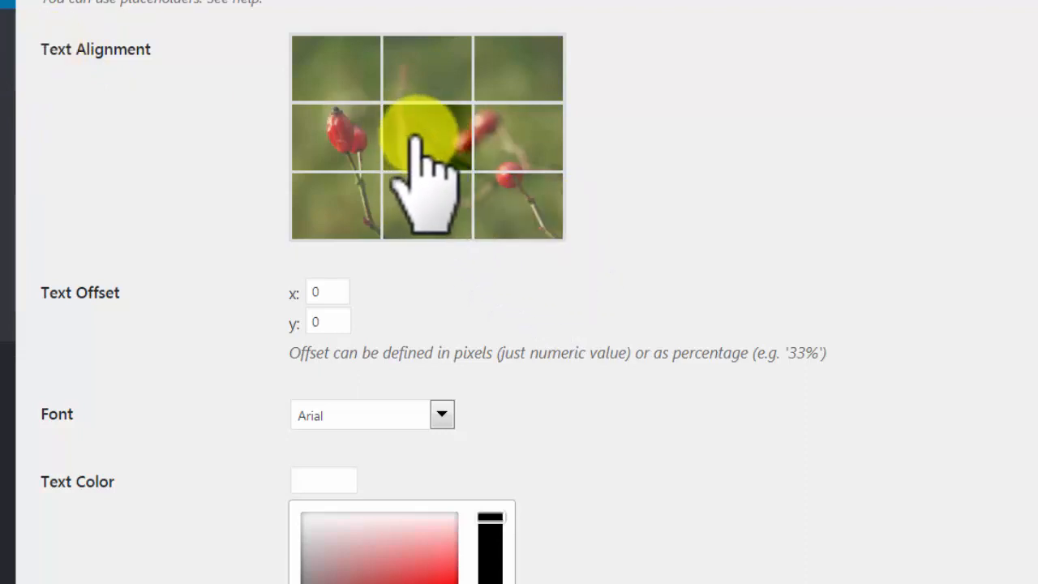
{"action": "left_click", "coordinate": [339, 142]}
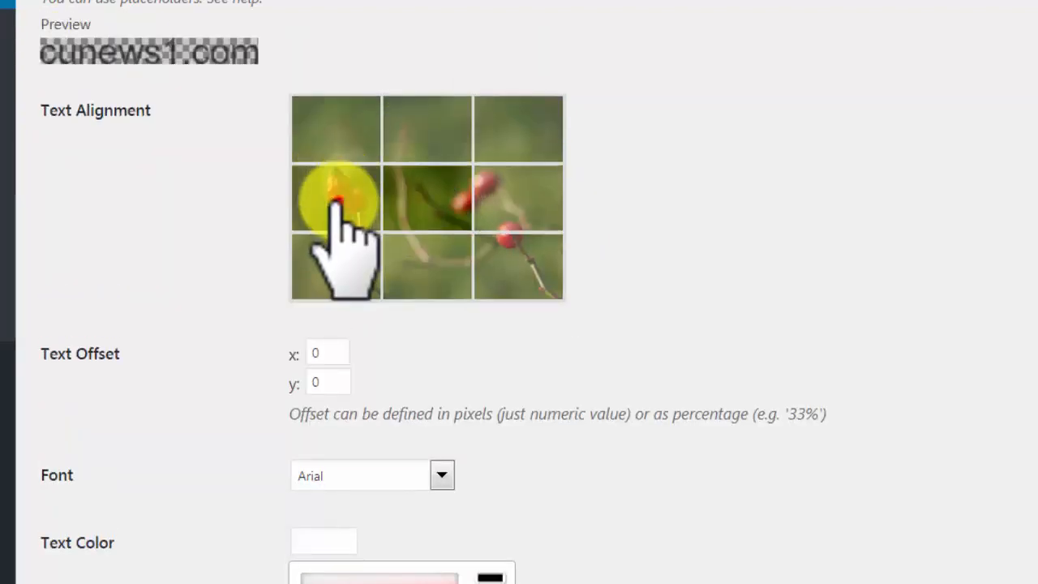
{"action": "left_click", "coordinate": [335, 122]}
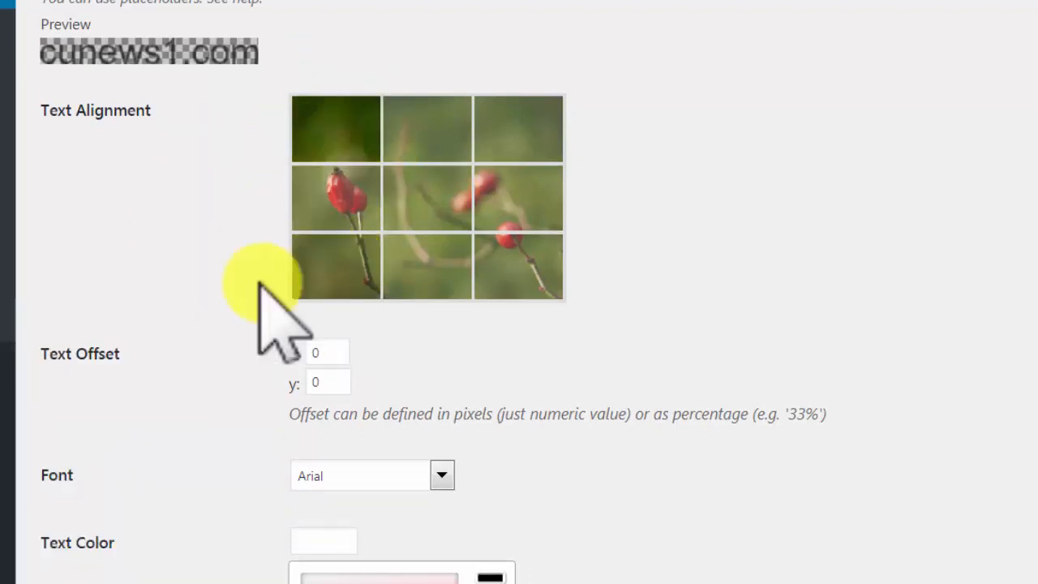
Step: Set the watermark text color to white (#ffffff) and save the text watermark settings
{"action": "scroll", "coordinate": [308, 285], "scroll_direction": "down", "scroll_amount": 5}
{"action": "scroll", "coordinate": [454, 190], "scroll_direction": "up", "scroll_amount": 2}
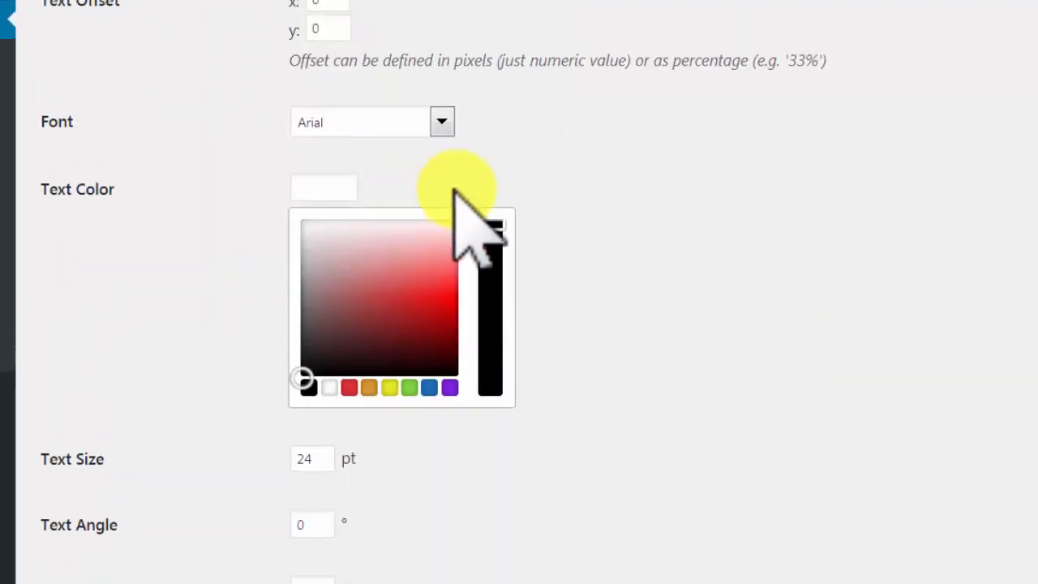
{"action": "scroll", "coordinate": [459, 244], "scroll_direction": "down", "scroll_amount": 2}
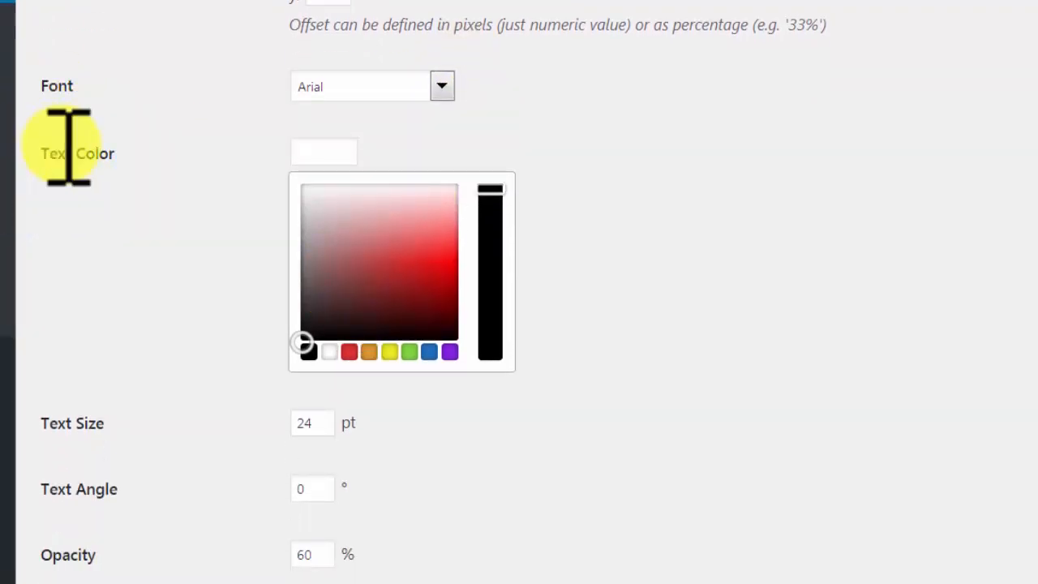
{"action": "scroll", "coordinate": [371, 235], "scroll_direction": "up", "scroll_amount": 2}
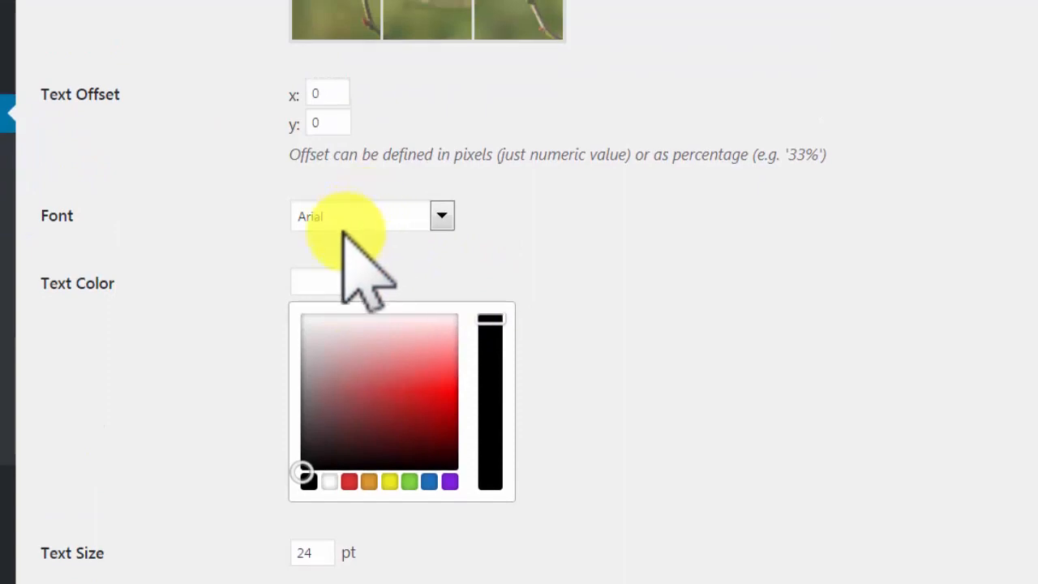
{"action": "scroll", "coordinate": [344, 243], "scroll_direction": "up", "scroll_amount": 6}
{"action": "scroll", "coordinate": [316, 324], "scroll_direction": "down", "scroll_amount": 4}
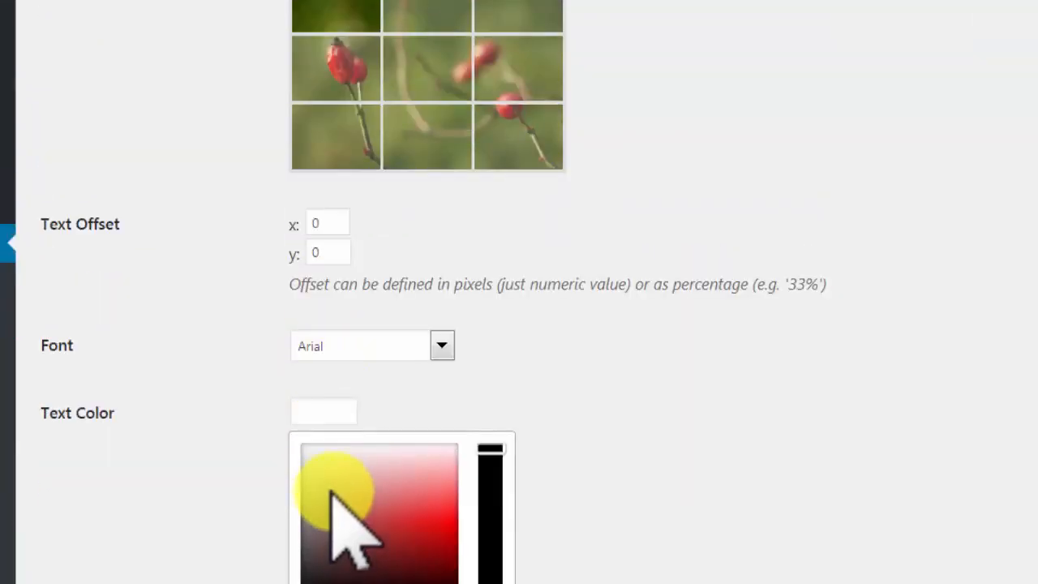
{"action": "mouse_move", "coordinate": [333, 490]}
{"action": "left_mouse_down"}
{"action": "mouse_move", "coordinate": [335, 440]}
{"action": "mouse_move", "coordinate": [293, 434]}
{"action": "left_mouse_up"}
{"action": "scroll", "coordinate": [765, 348], "scroll_direction": "down", "scroll_amount": 2}
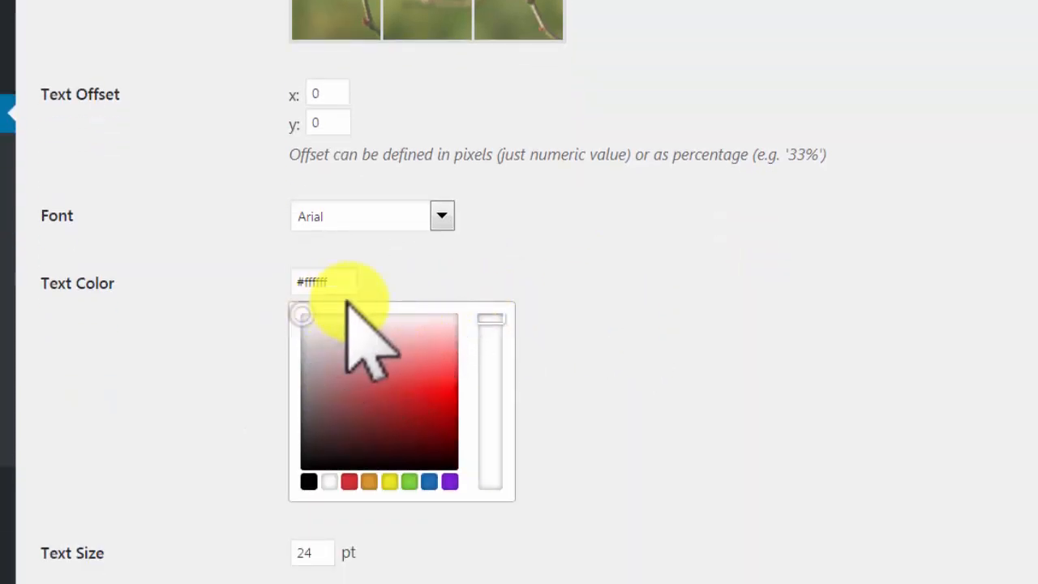
{"action": "scroll", "coordinate": [347, 302], "scroll_direction": "down", "scroll_amount": 4}
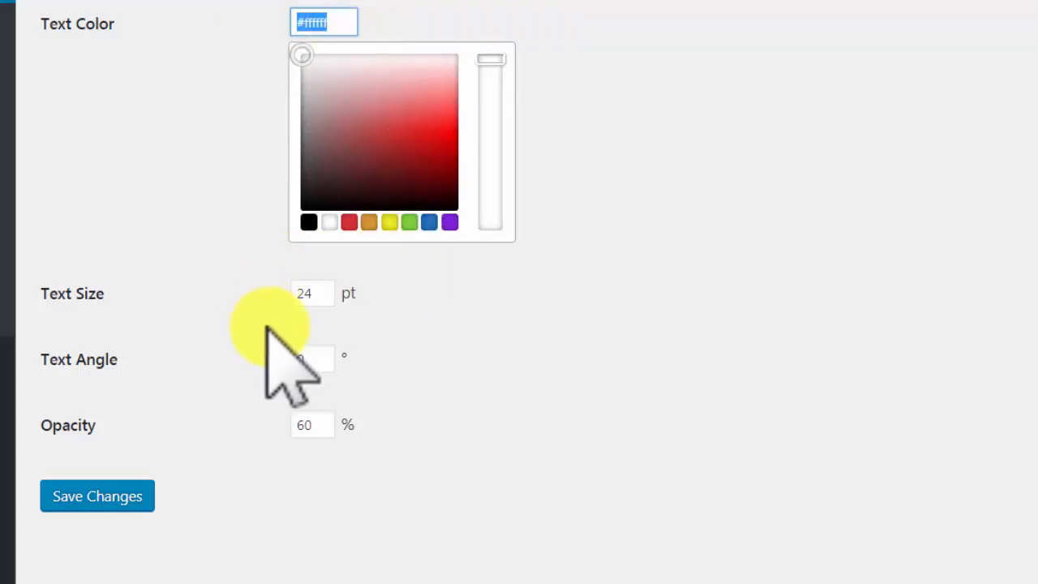
{"action": "scroll", "coordinate": [251, 349], "scroll_direction": "down", "scroll_amount": 1}
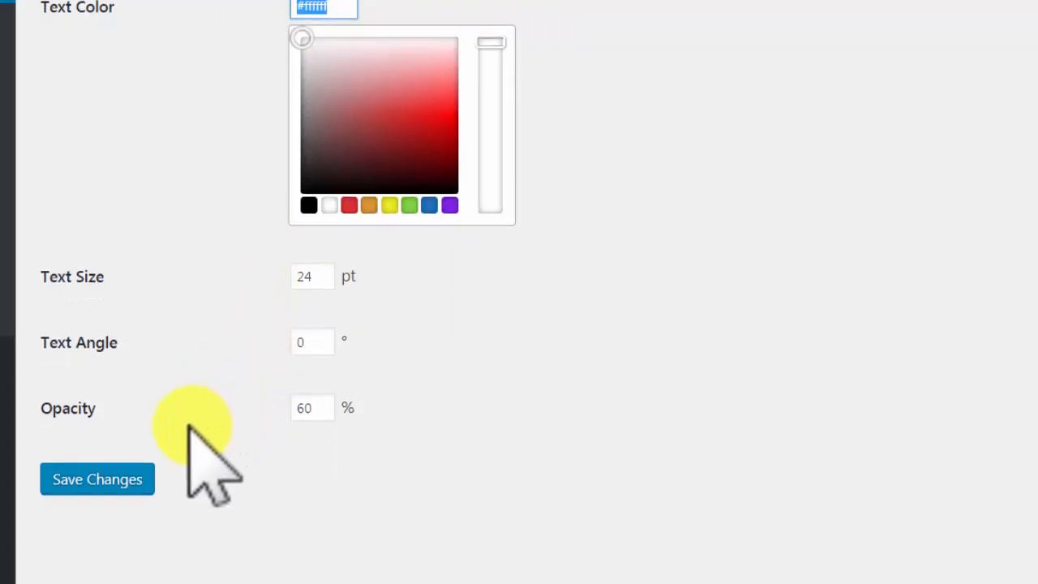
{"action": "left_click", "coordinate": [127, 475]}
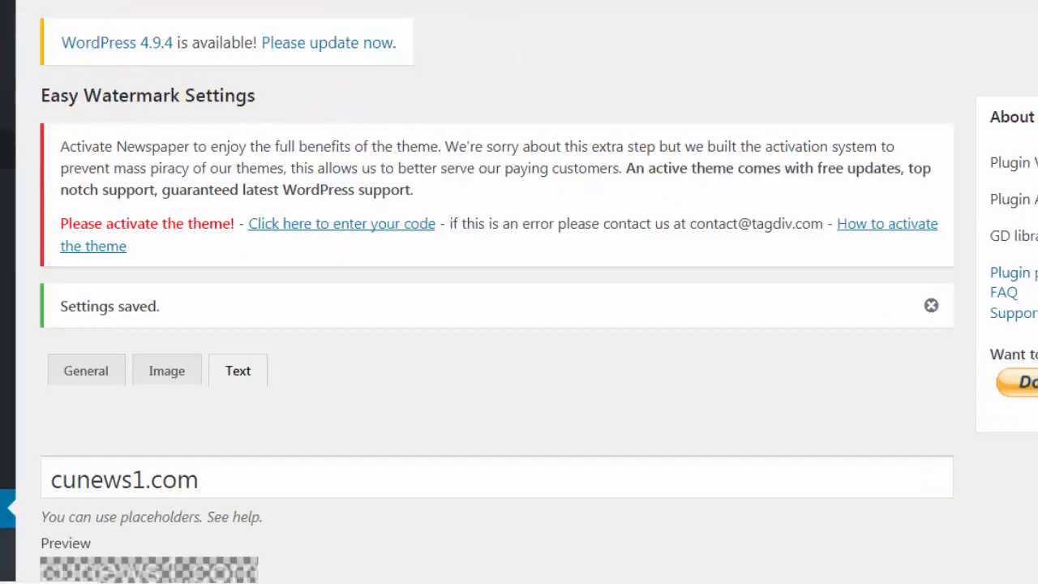
Step: Start a new post on the WordPress site
{"action": "mouse_move", "coordinate": [7, 149]}
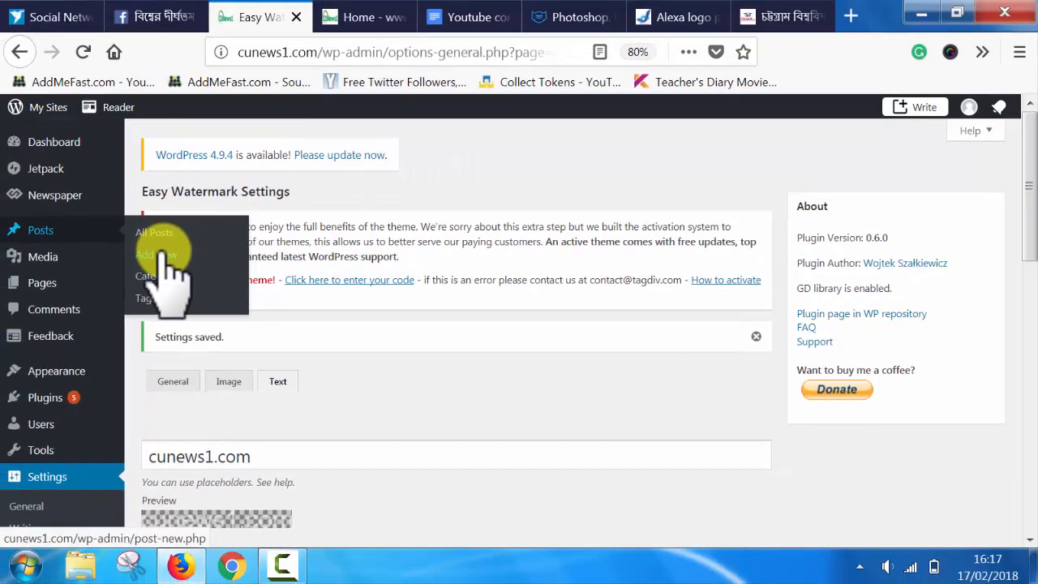
{"action": "left_click", "coordinate": [162, 254]}
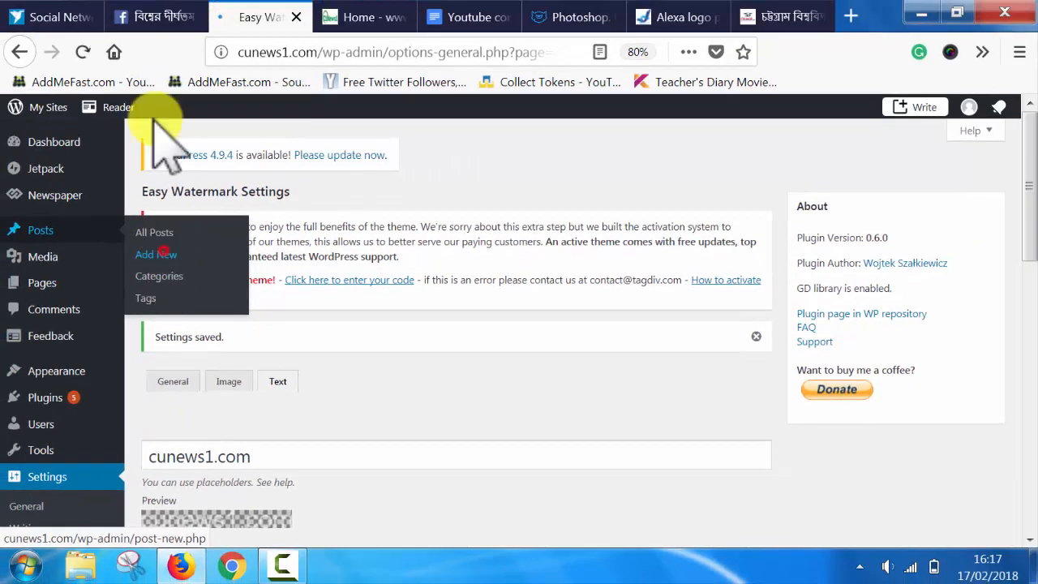
{"action": "left_click", "coordinate": [146, 16]}
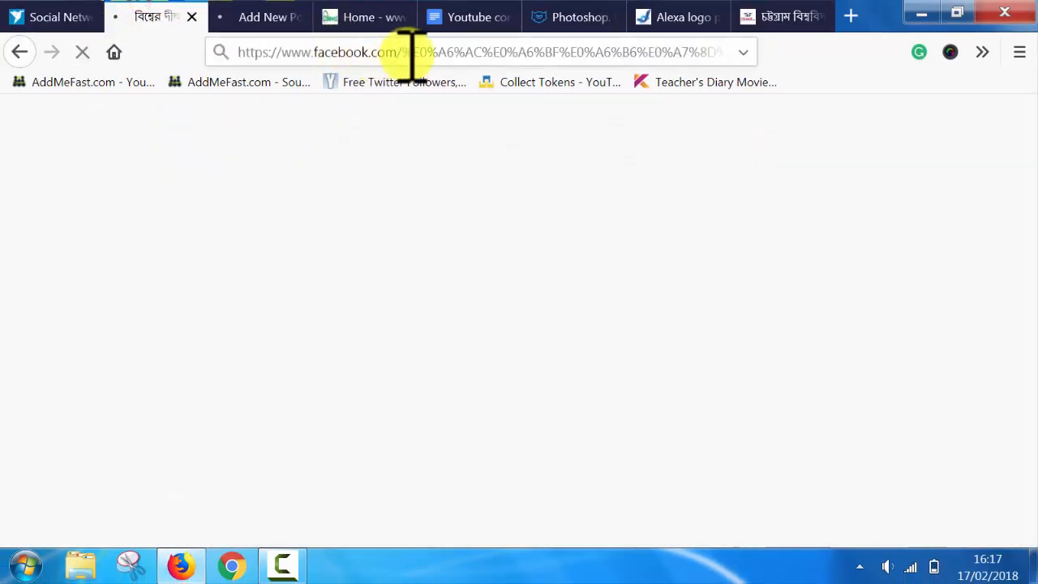
{"action": "left_click_drag", "start_coordinate": [402, 54], "coordinate": [840, 93]}
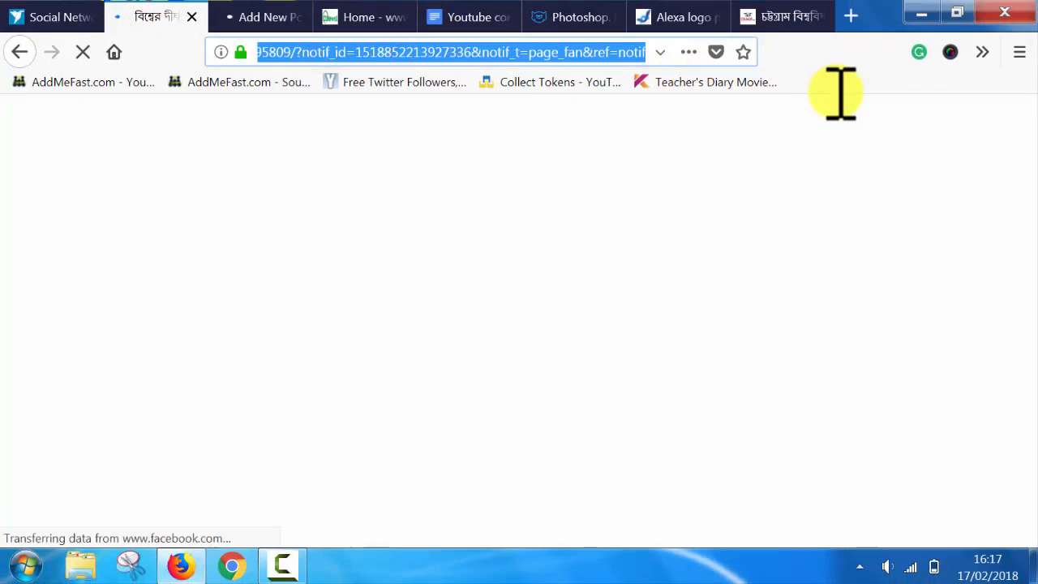
{"action": "key", "text": "BackSpace"}
{"action": "key", "text": "BackSpace"}
{"action": "key", "text": "BackSpace"}
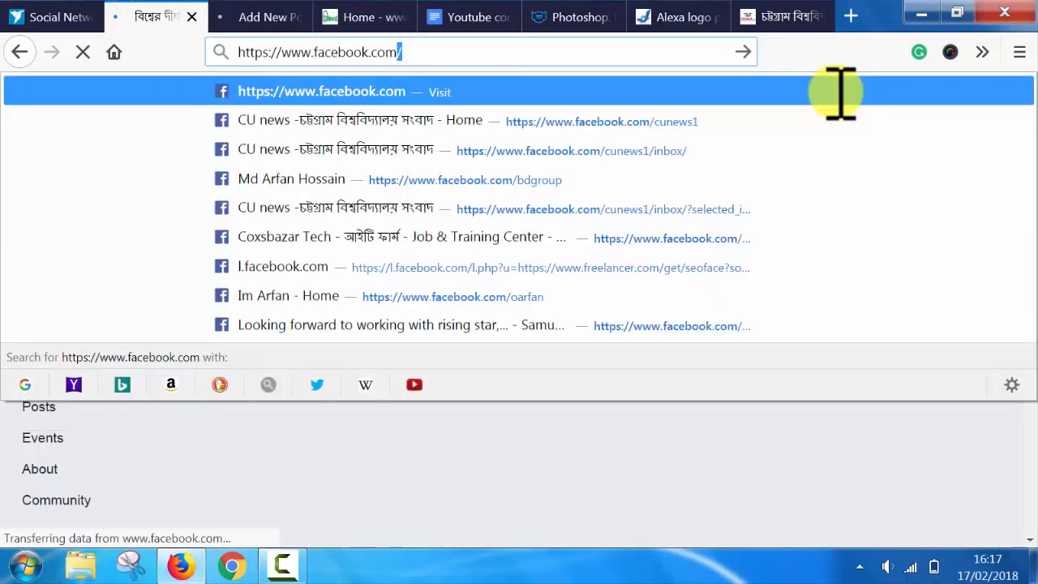
{"action": "key", "text": "Return"}
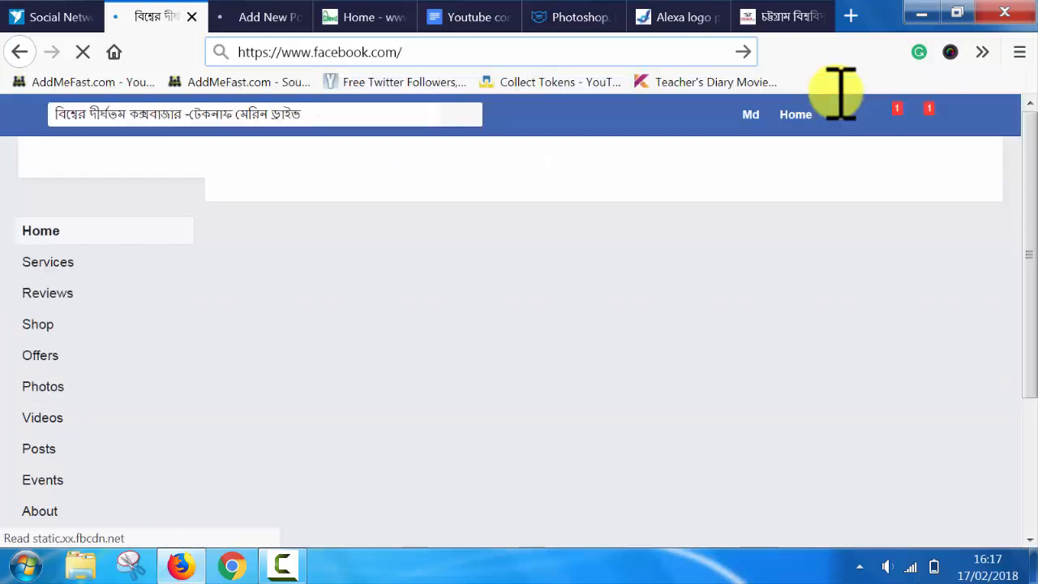
{"action": "type", "text": "c"}
{"action": "key", "text": "Return"}
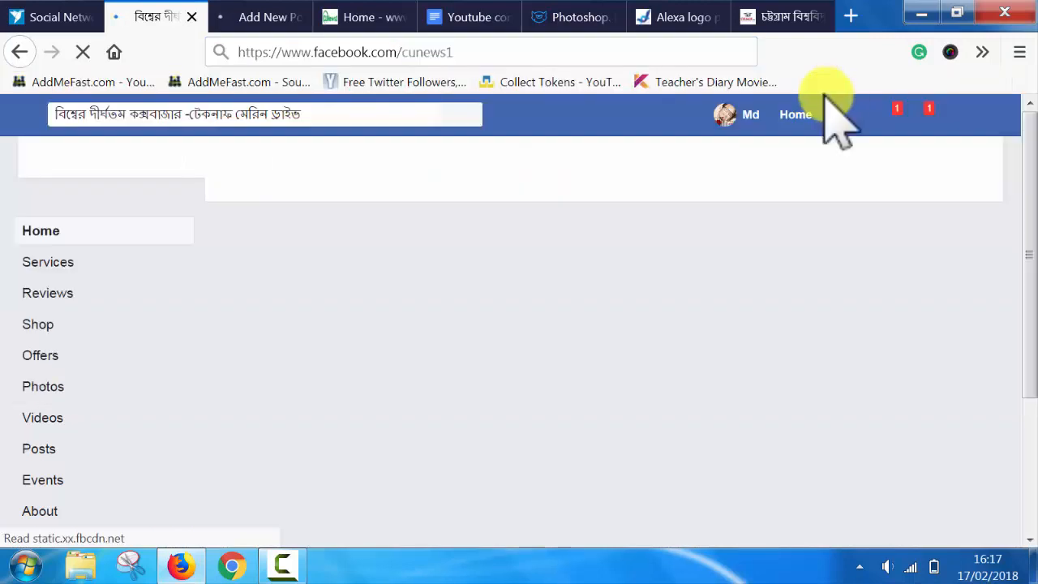
Step: Return to the new WordPress post and open the chooser for setting its featured image
{"action": "left_click", "coordinate": [268, 11]}
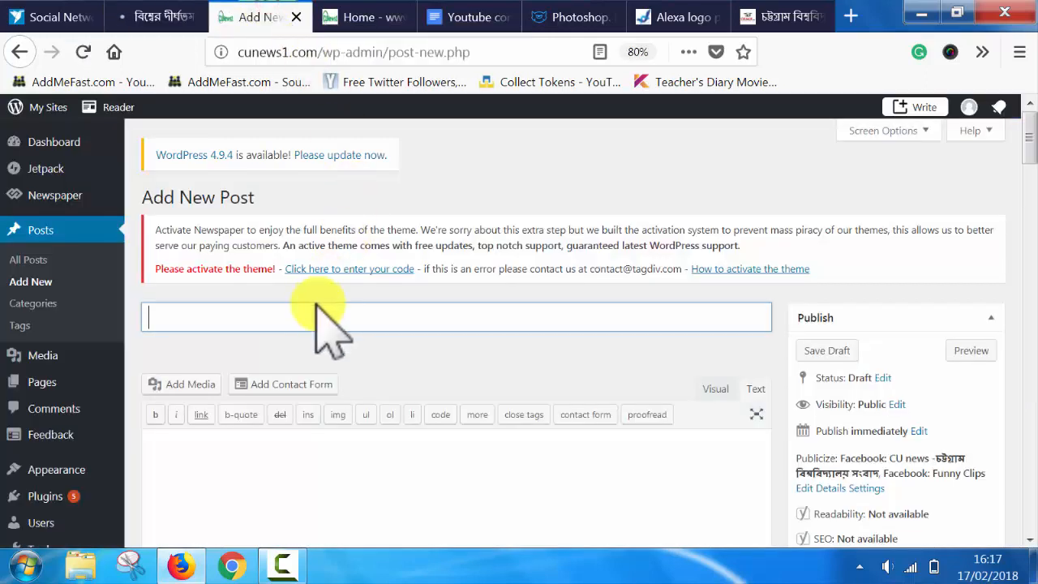
{"action": "scroll", "coordinate": [760, 301], "scroll_direction": "down", "scroll_amount": 5}
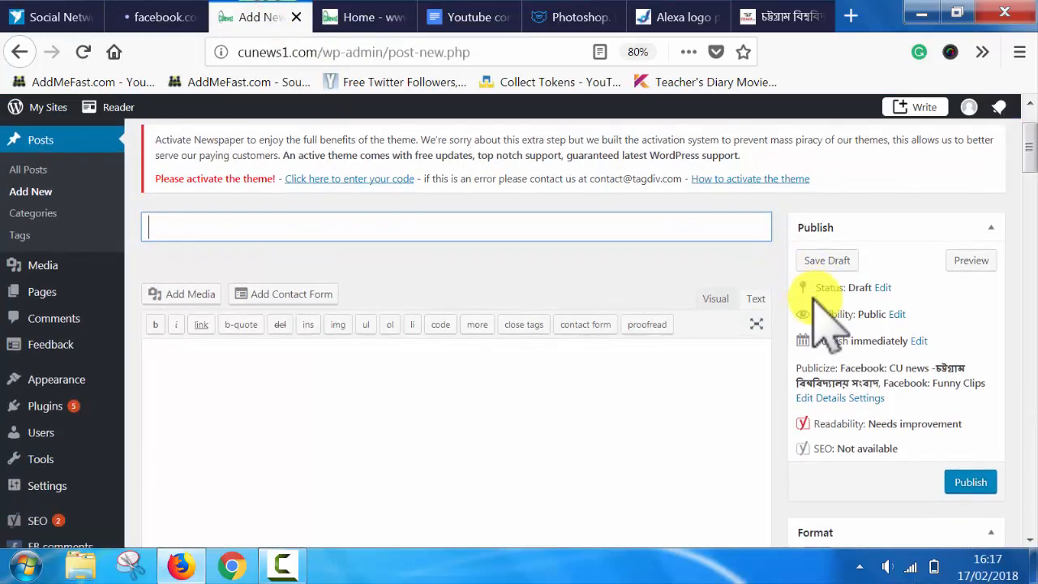
{"action": "scroll", "coordinate": [839, 312], "scroll_direction": "down", "scroll_amount": 3}
{"action": "scroll", "coordinate": [868, 451], "scroll_direction": "down", "scroll_amount": 3}
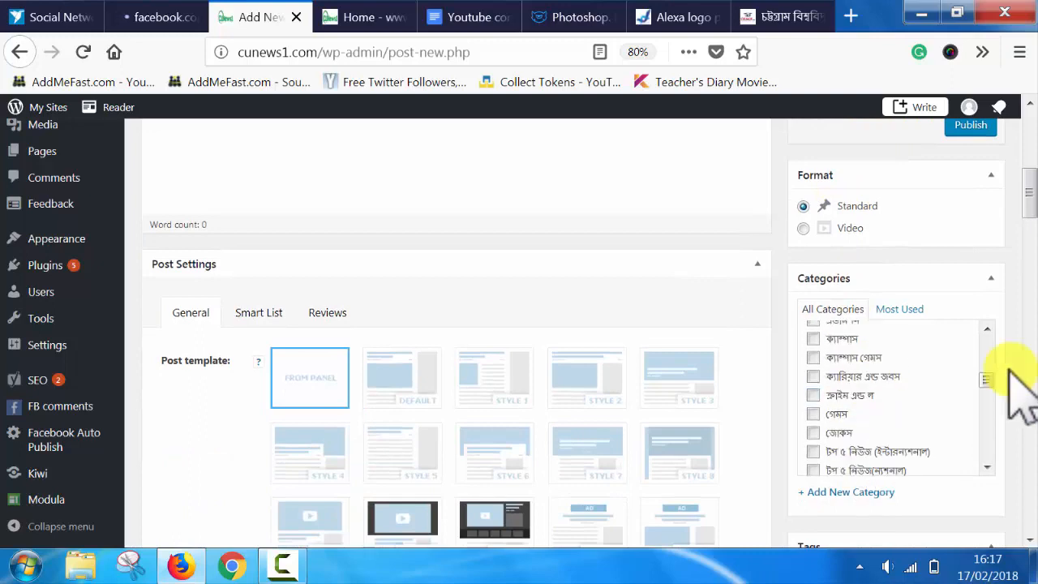
{"action": "scroll", "coordinate": [1021, 325], "scroll_direction": "down", "scroll_amount": 4}
{"action": "scroll", "coordinate": [1027, 218], "scroll_direction": "down", "scroll_amount": 2}
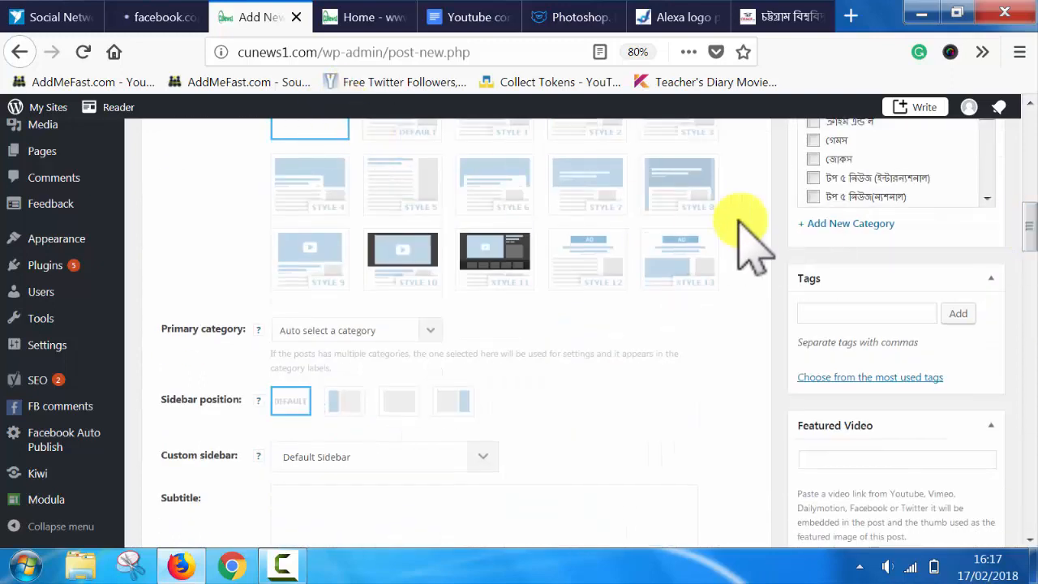
{"action": "scroll", "coordinate": [886, 278], "scroll_direction": "down", "scroll_amount": 12}
{"action": "scroll", "coordinate": [859, 284], "scroll_direction": "down", "scroll_amount": 1}
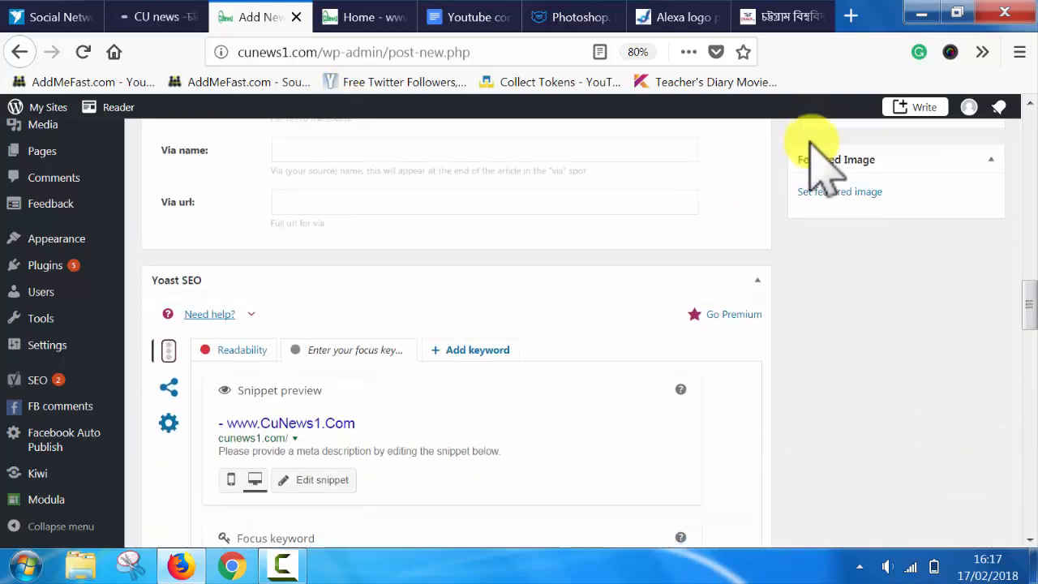
{"action": "left_click", "coordinate": [829, 192]}
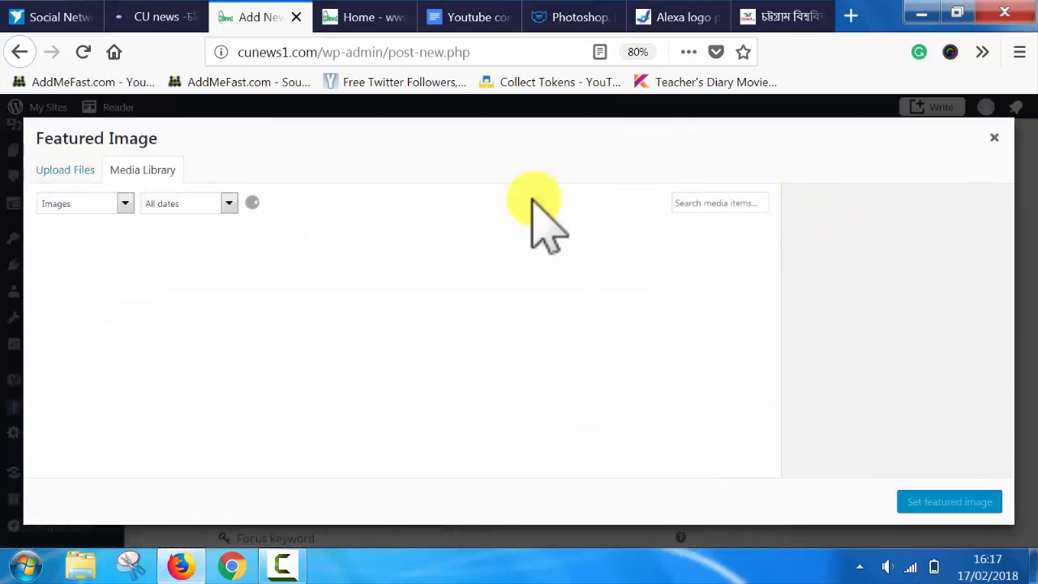
Step: Upload TechAdvice.png from the Desktop folder to the media library for the featured image
{"action": "left_click", "coordinate": [65, 169]}
{"action": "left_click", "coordinate": [505, 355]}
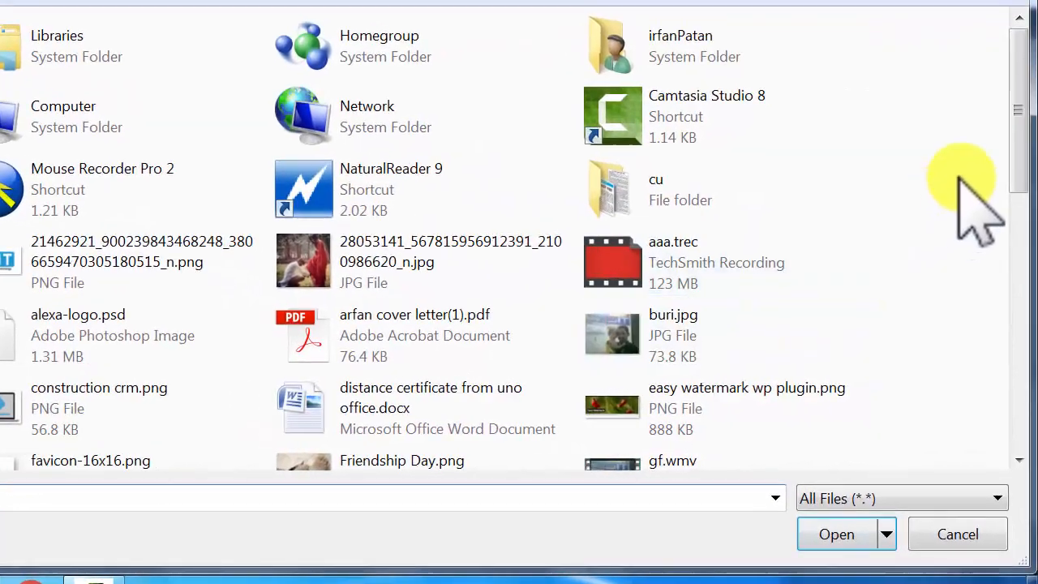
{"action": "left_click_drag", "start_coordinate": [1023, 163], "coordinate": [1020, 429]}
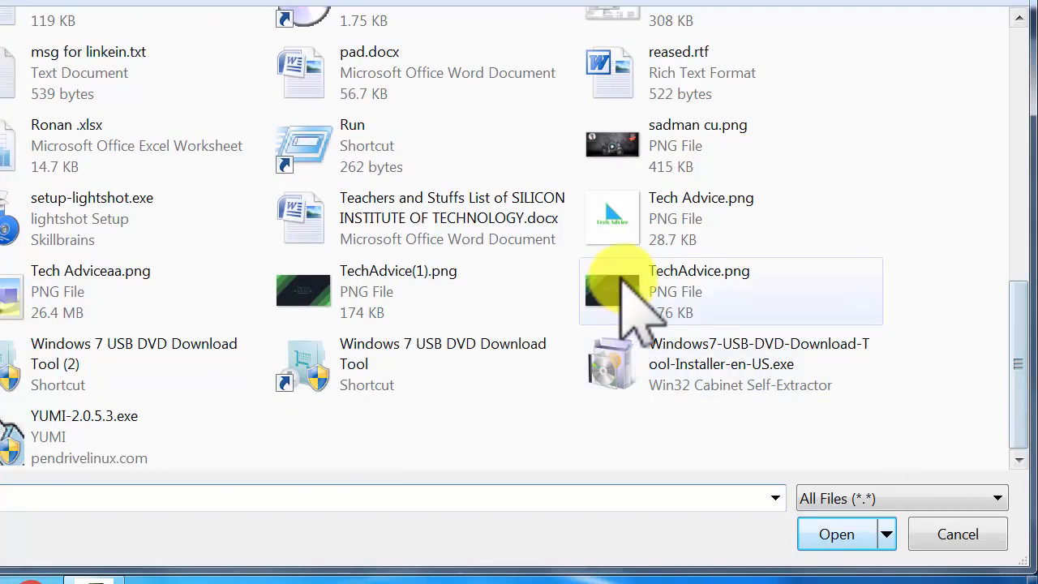
{"action": "left_click", "coordinate": [669, 283]}
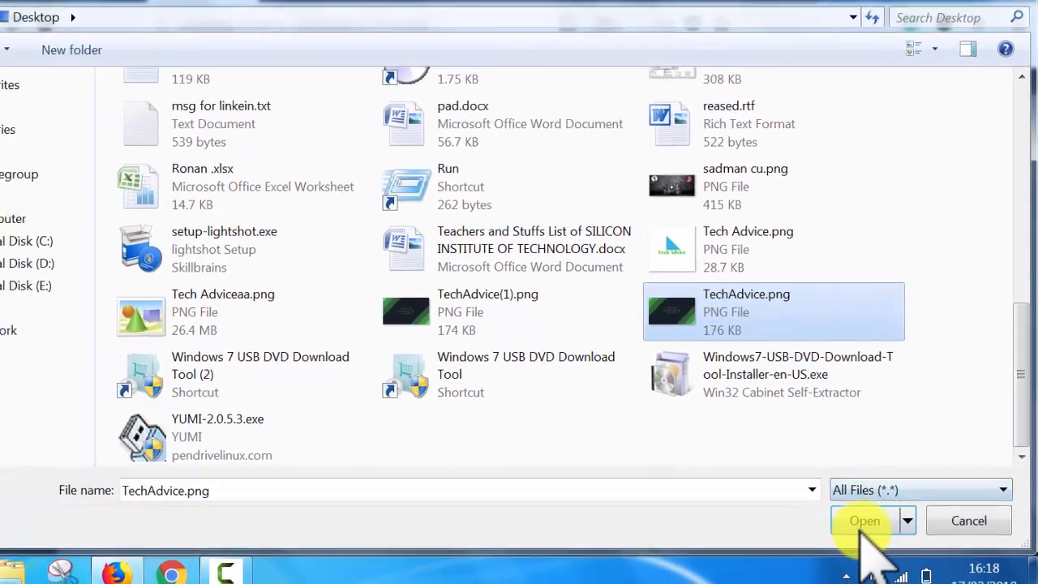
{"action": "left_click", "coordinate": [835, 530]}
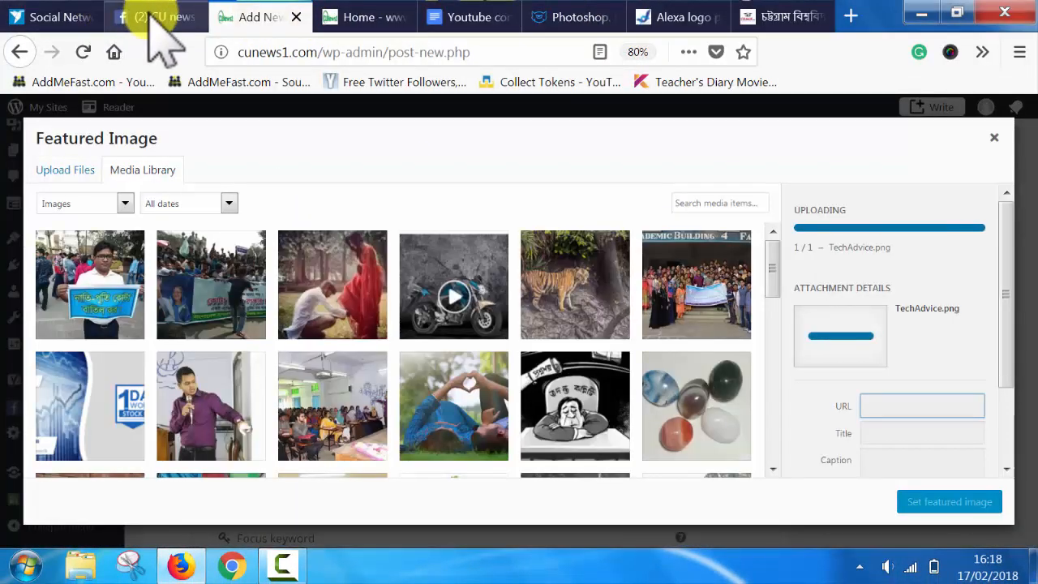
Step: Switch to the CU news Facebook page and look over its feed and inbox
{"action": "left_click", "coordinate": [152, 16]}
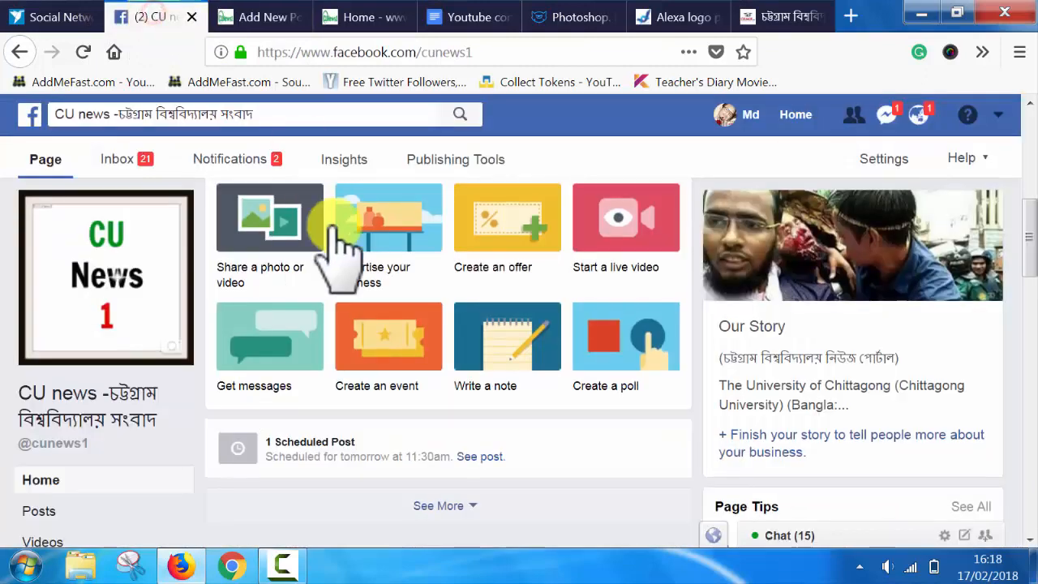
{"action": "scroll", "coordinate": [324, 297], "scroll_direction": "down", "scroll_amount": 3}
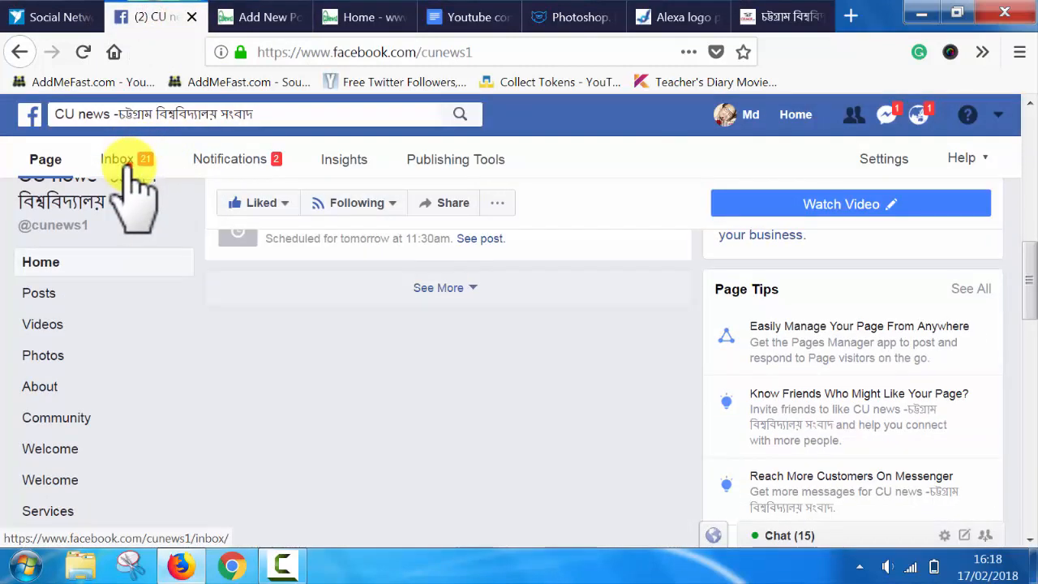
{"action": "left_click", "coordinate": [47, 161]}
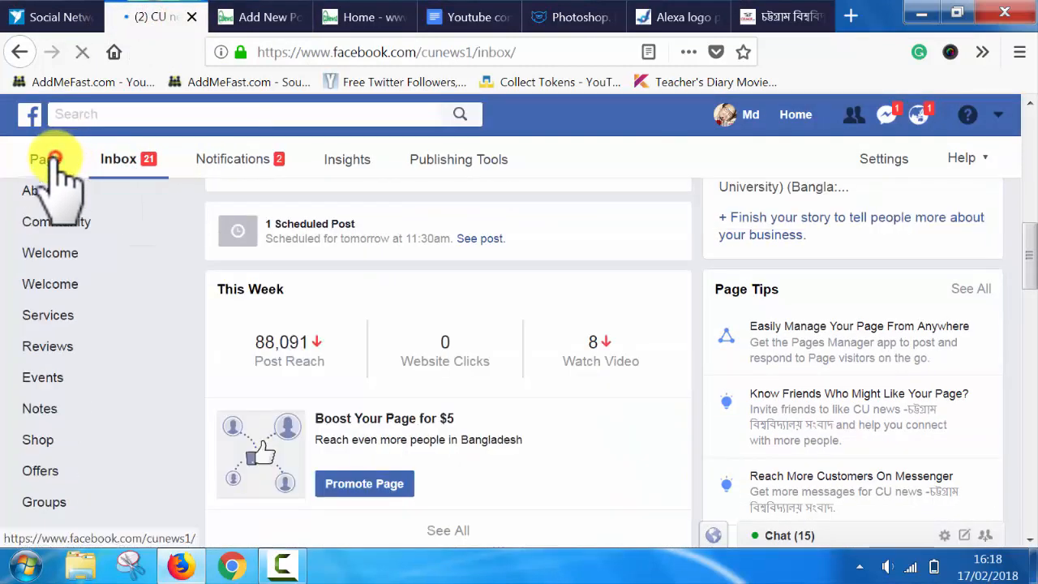
Step: Return to the WordPress post and set the uploaded TechAdvice.png as its featured image
{"action": "left_click", "coordinate": [272, 17]}
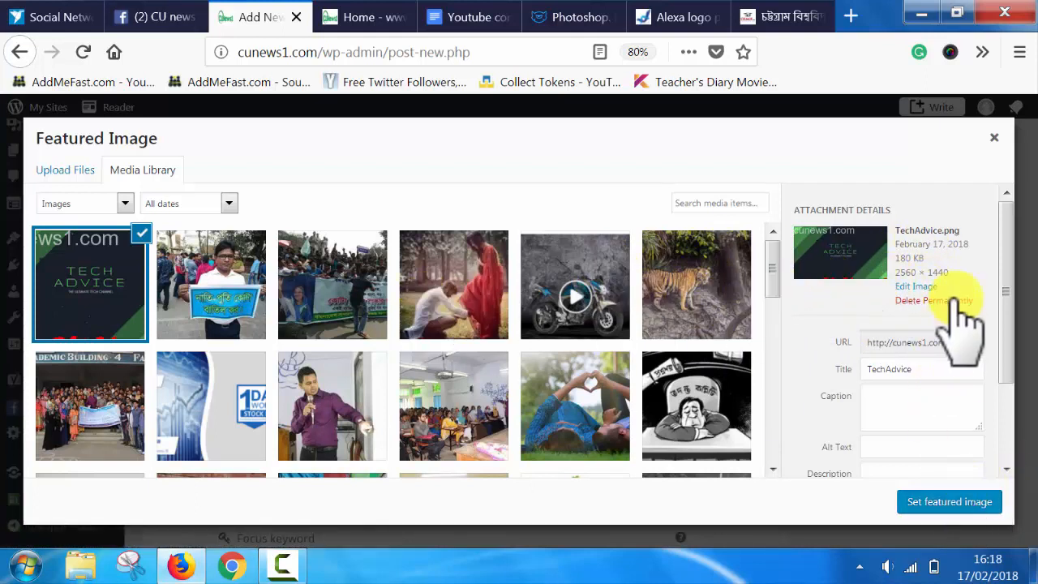
{"action": "scroll", "coordinate": [962, 324], "scroll_direction": "down", "scroll_amount": 2}
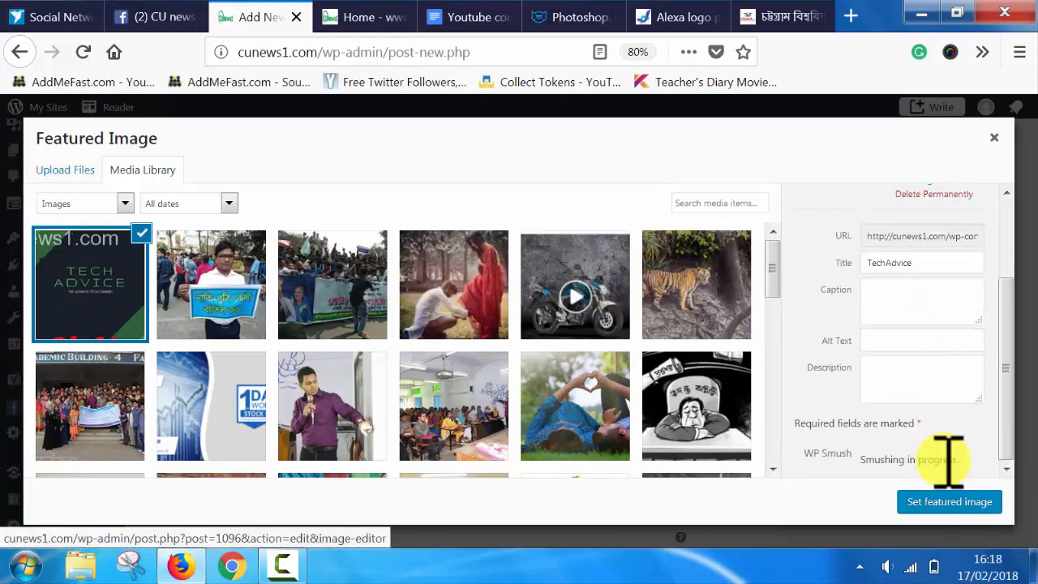
{"action": "left_click", "coordinate": [948, 503]}
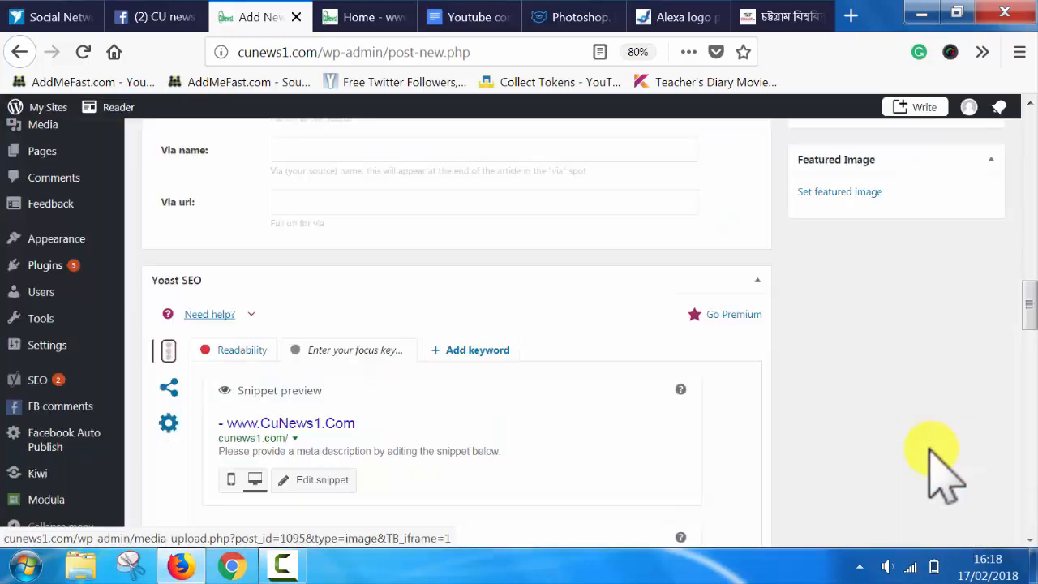
Step: Switch back to Facebook and look through the message conversations in the CU news page inbox
{"action": "scroll", "coordinate": [166, 243], "scroll_direction": "up", "scroll_amount": 8}
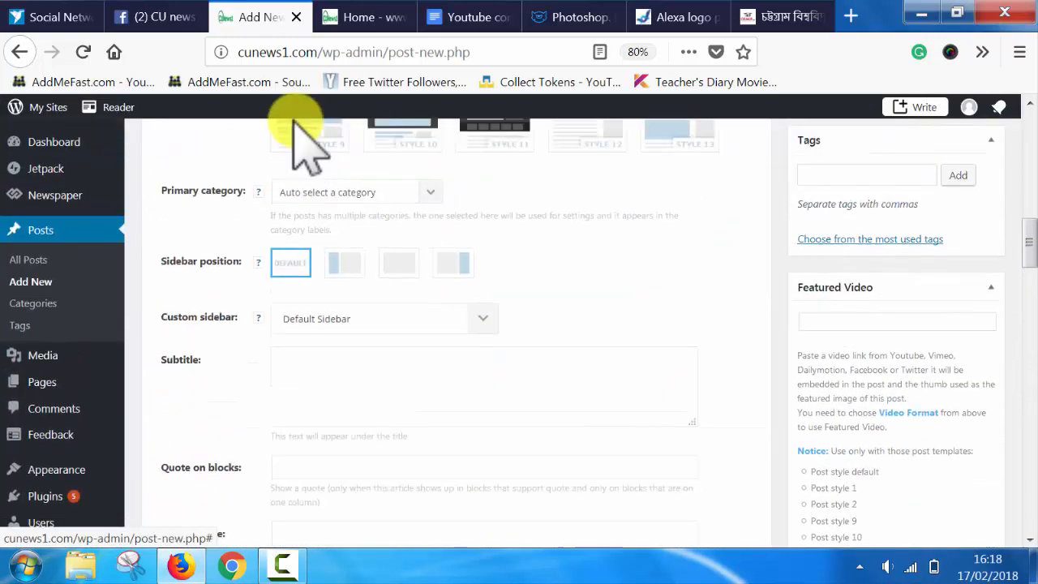
{"action": "scroll", "coordinate": [373, 252], "scroll_direction": "up", "scroll_amount": 5}
{"action": "left_click", "coordinate": [145, 17]}
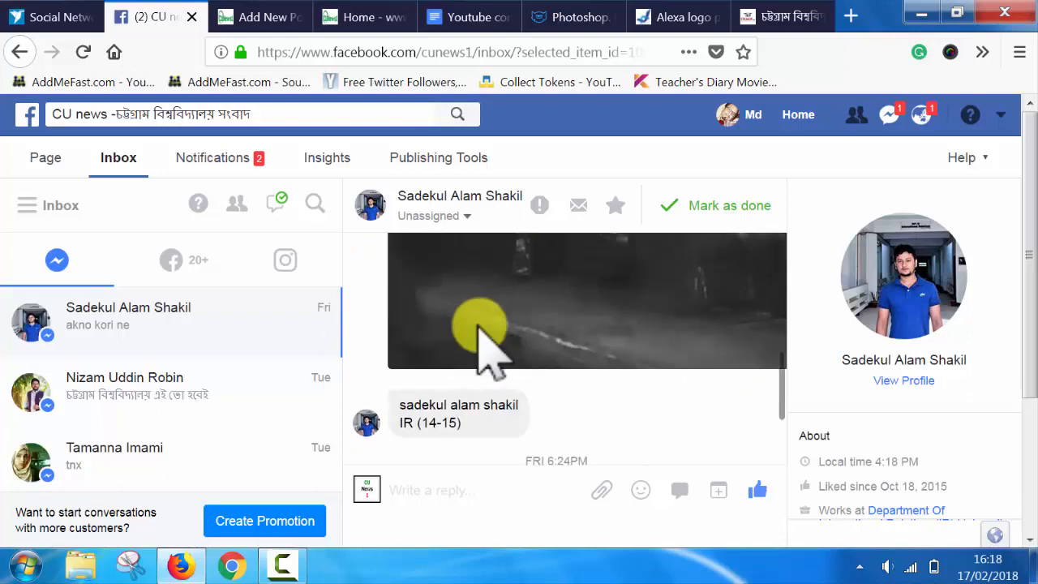
{"action": "left_click", "coordinate": [141, 399]}
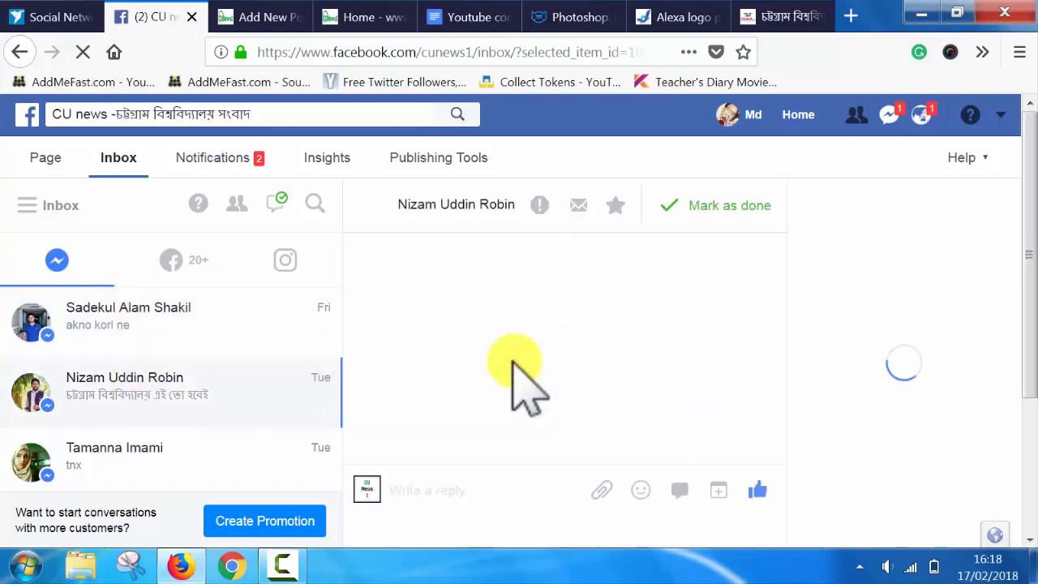
{"action": "left_click", "coordinate": [197, 321]}
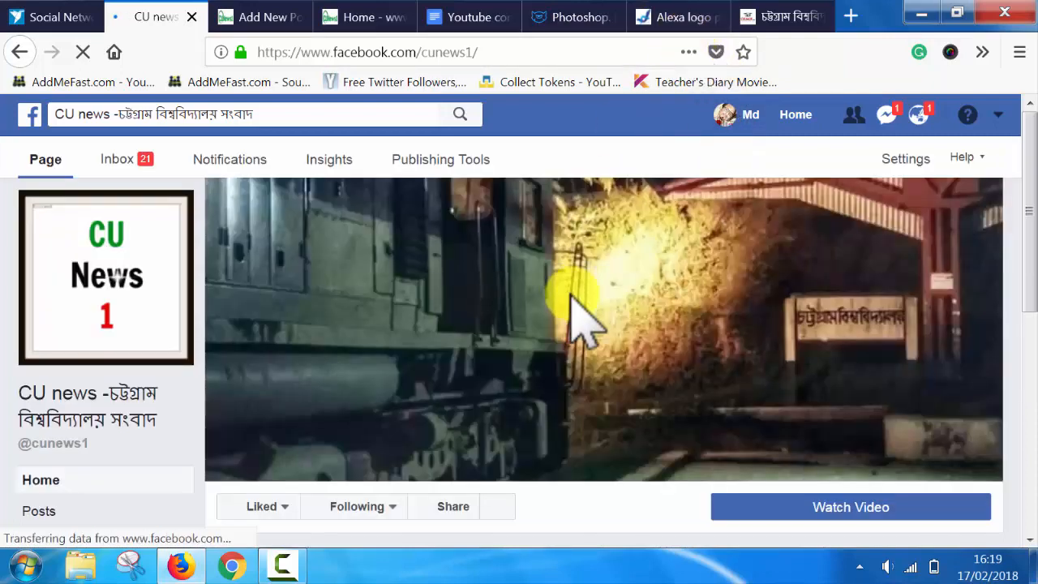
Step: Open the full version of the long Bengali post beginning "আইনের এমন একজন লিজেন্ডারি" from the CU news page feed
{"action": "scroll", "coordinate": [575, 328], "scroll_direction": "down", "scroll_amount": 5}
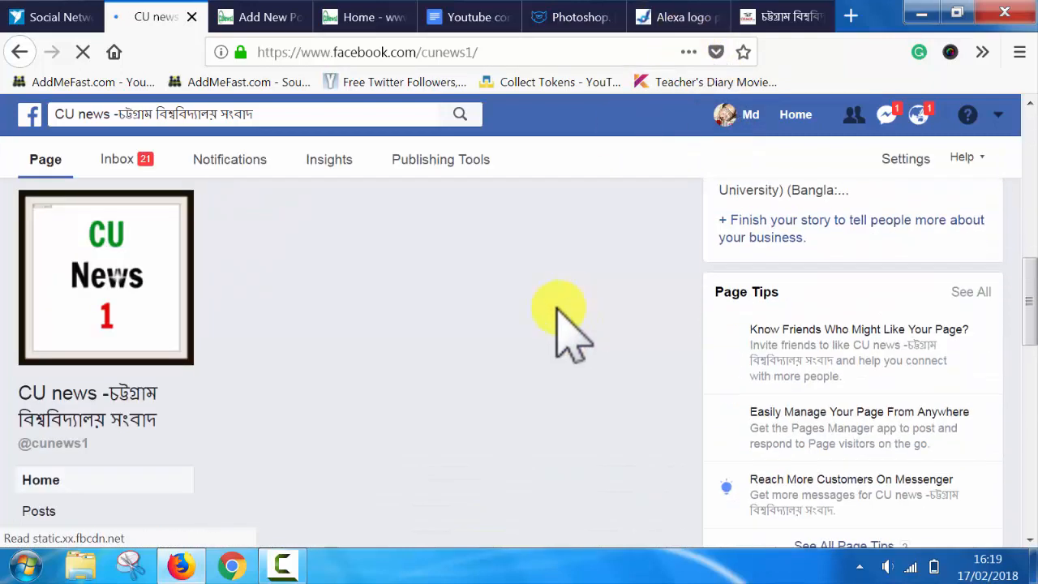
{"action": "scroll", "coordinate": [373, 334], "scroll_direction": "down", "scroll_amount": 2}
{"action": "scroll", "coordinate": [376, 413], "scroll_direction": "down", "scroll_amount": 2}
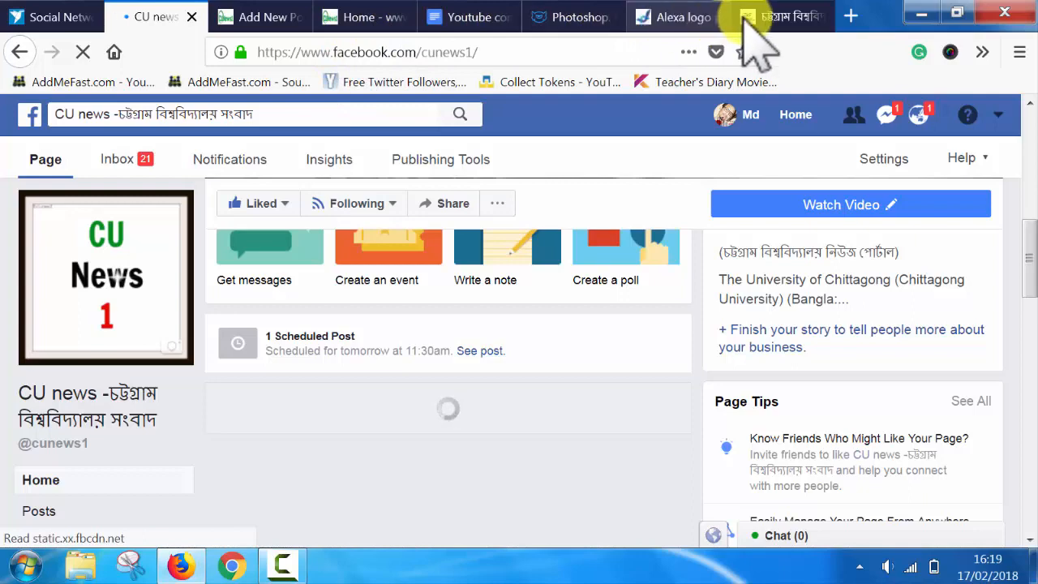
{"action": "scroll", "coordinate": [523, 413], "scroll_direction": "down", "scroll_amount": 2}
{"action": "scroll", "coordinate": [510, 413], "scroll_direction": "down", "scroll_amount": 6}
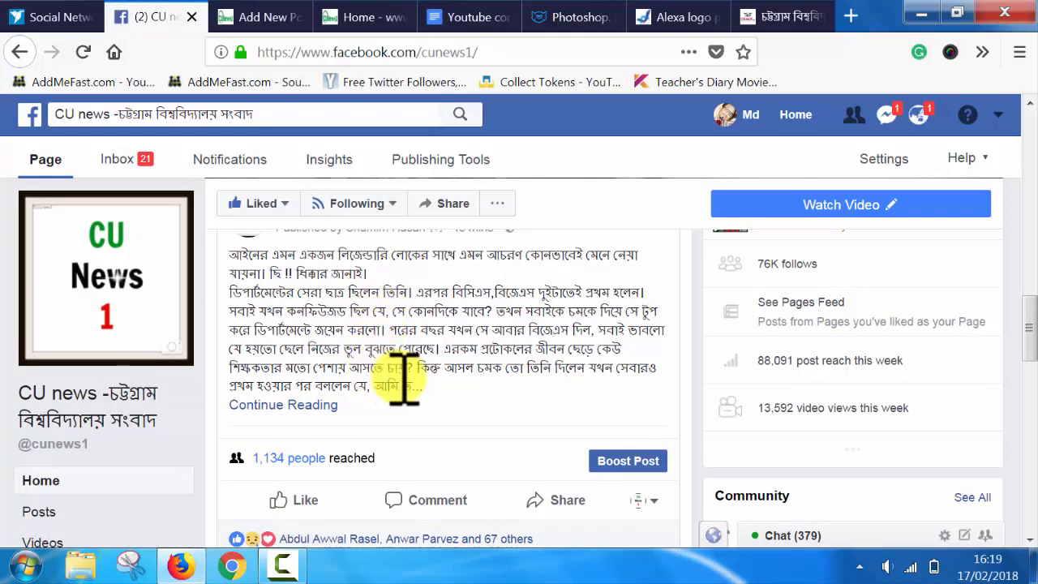
{"action": "left_click", "coordinate": [328, 404]}
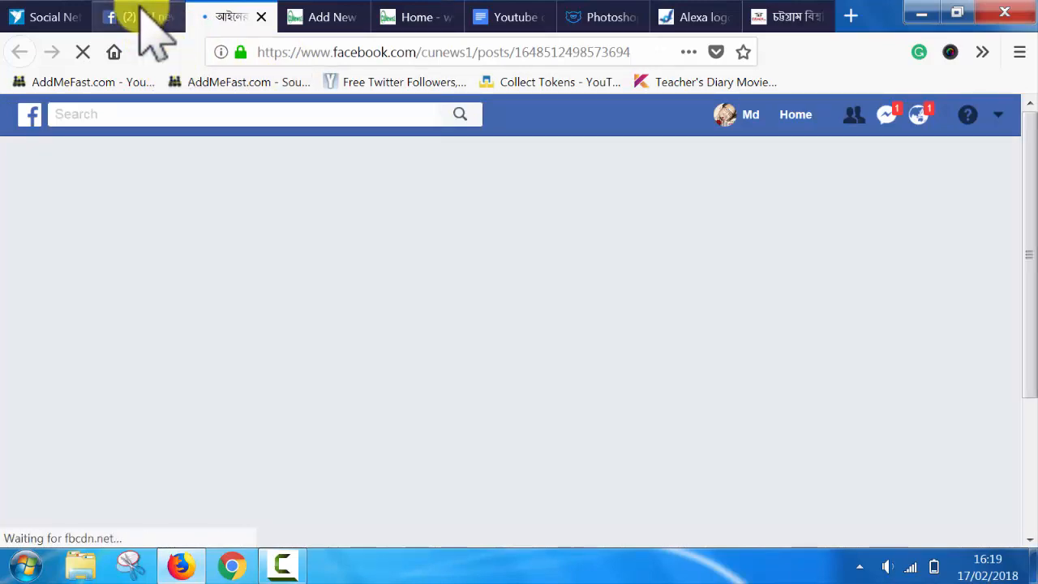
Step: Select and copy the Facebook post's entire text, from its first line through "(Collected- Lawyer's club of Bangladesh)"
{"action": "scroll", "coordinate": [227, 212], "scroll_direction": "down", "scroll_amount": 1}
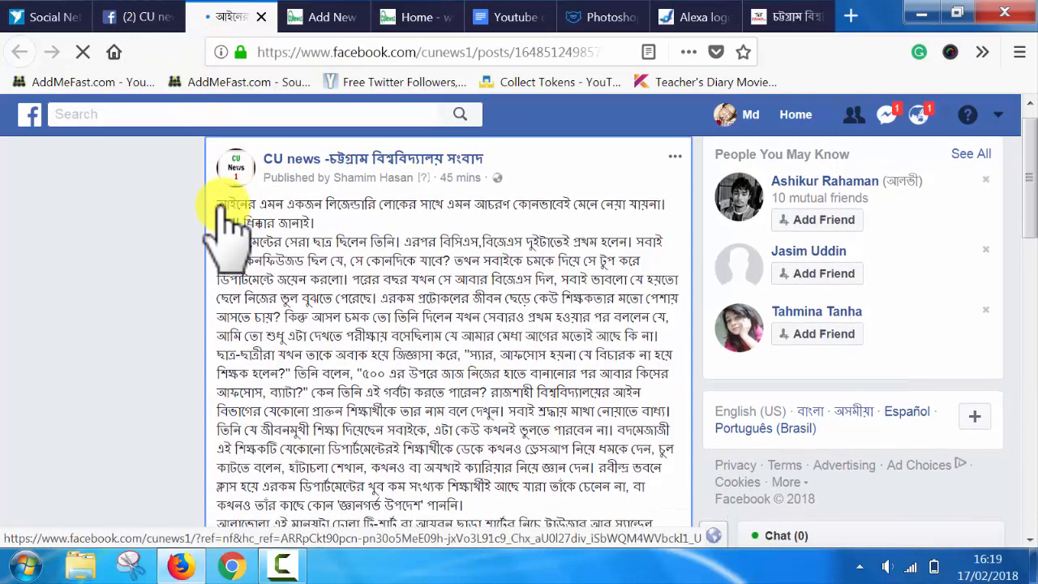
{"action": "left_click_drag", "start_coordinate": [230, 203], "coordinate": [512, 203]}
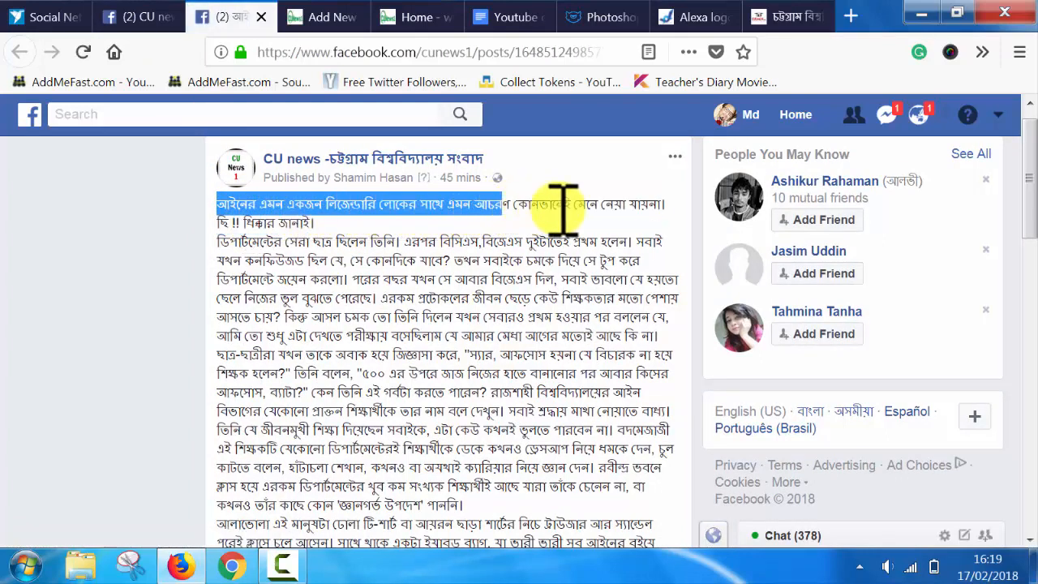
{"action": "left_click_drag", "start_coordinate": [660, 204], "coordinate": [641, 551]}
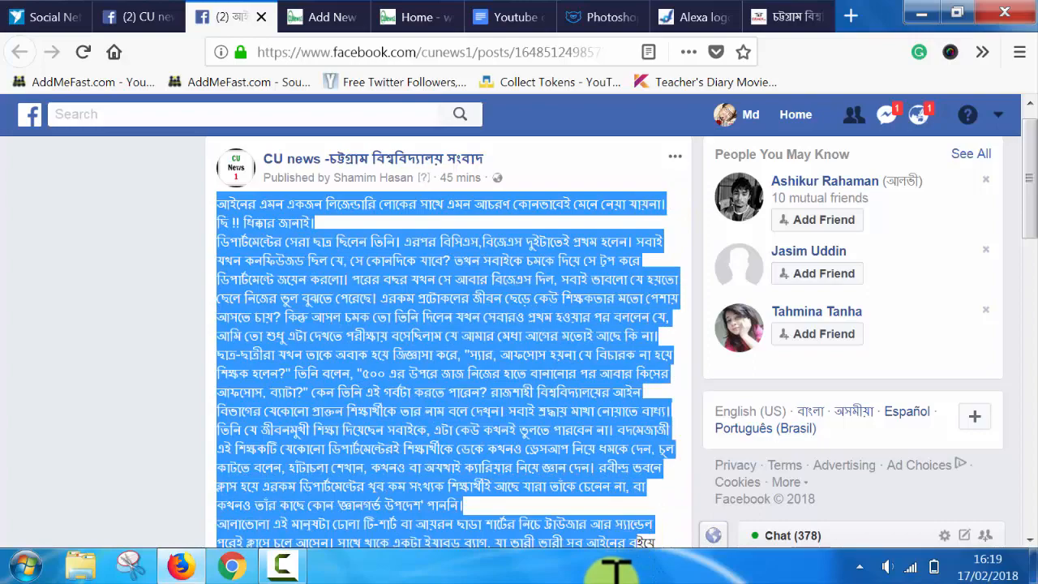
{"action": "left_click_drag", "start_coordinate": [614, 572], "coordinate": [517, 403]}
{"action": "scroll", "coordinate": [595, 457], "scroll_direction": "down", "scroll_amount": 4}
{"action": "scroll", "coordinate": [591, 452], "scroll_direction": "down", "scroll_amount": 8}
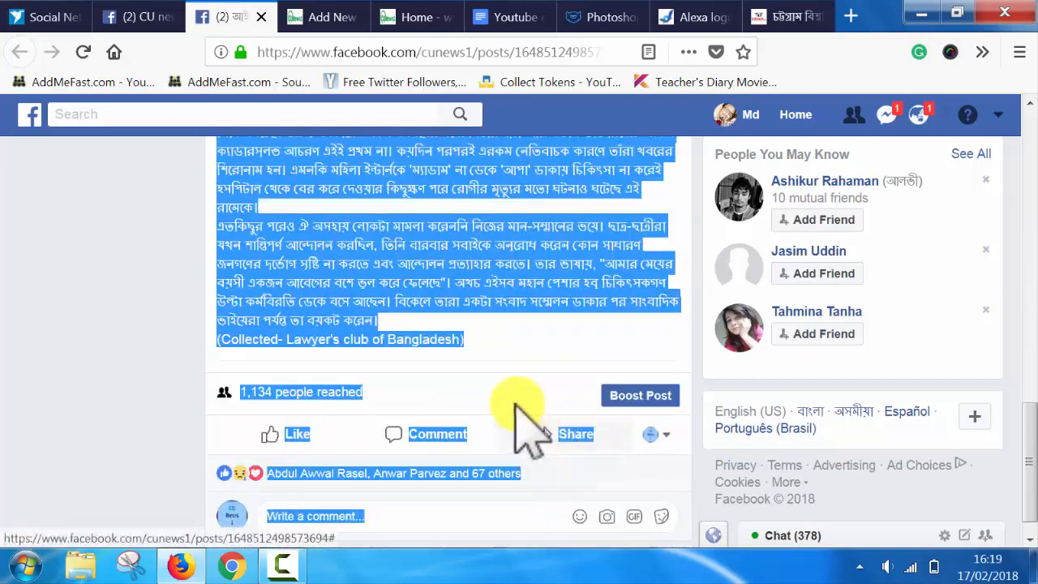
{"action": "left_click_drag", "start_coordinate": [466, 336], "coordinate": [467, 336]}
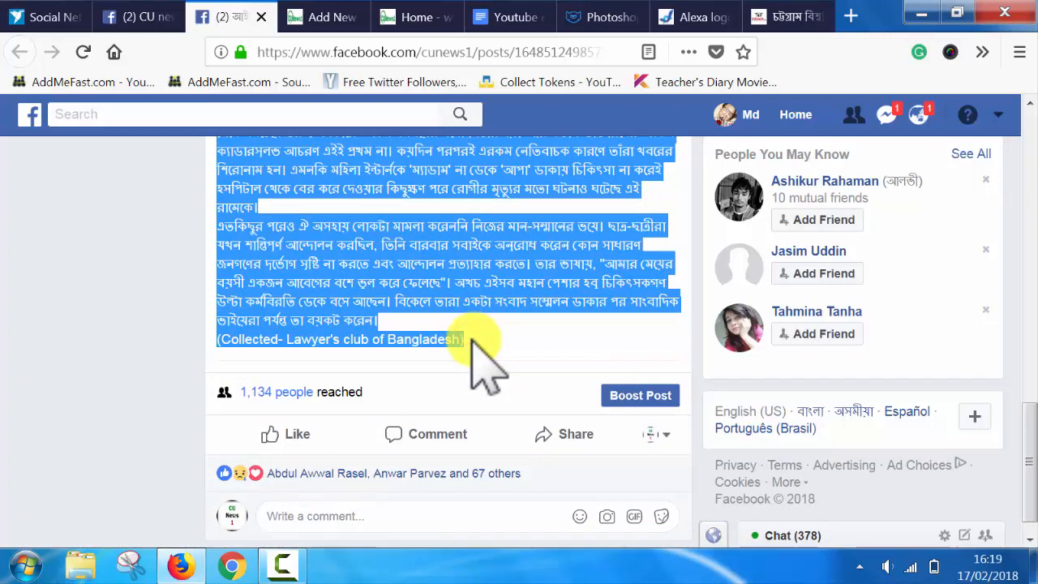
Step: Switch to the new WordPress post and paste the copied Facebook text into its body
{"action": "left_click", "coordinate": [320, 17]}
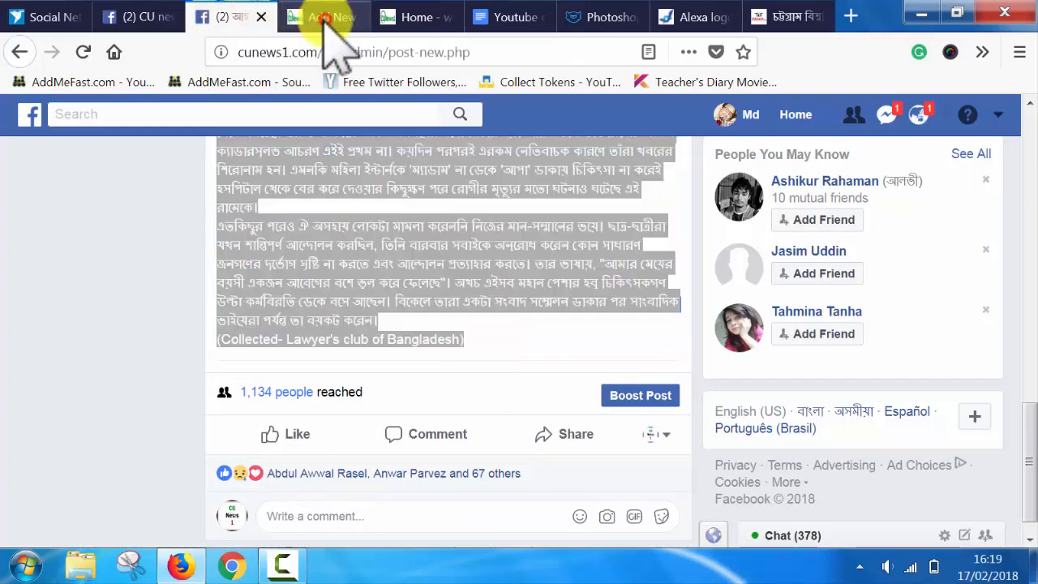
{"action": "scroll", "coordinate": [368, 324], "scroll_direction": "up", "scroll_amount": 10}
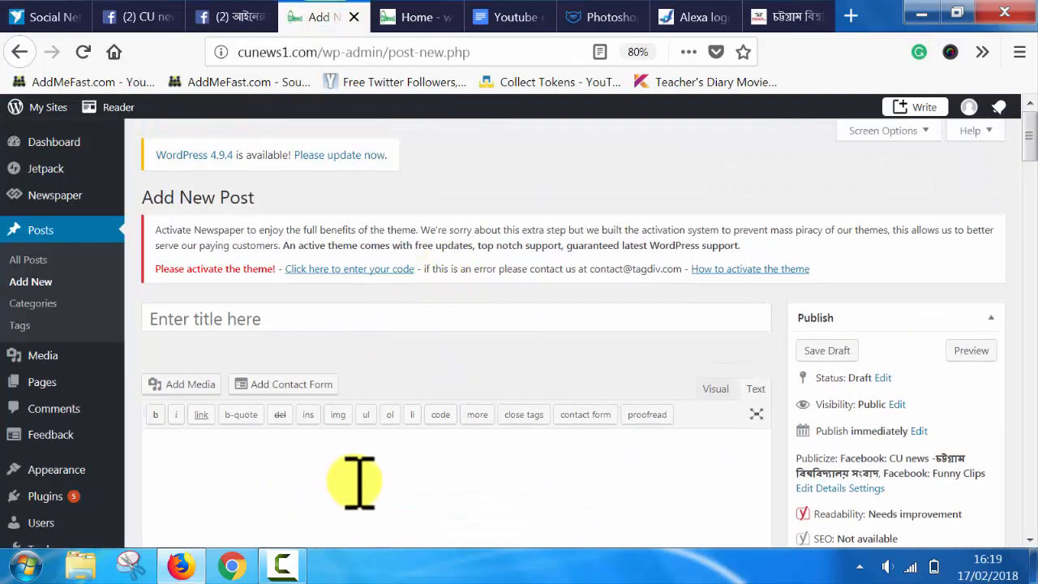
{"action": "left_click", "coordinate": [359, 478]}
{"action": "key", "text": "ctrl+v"}
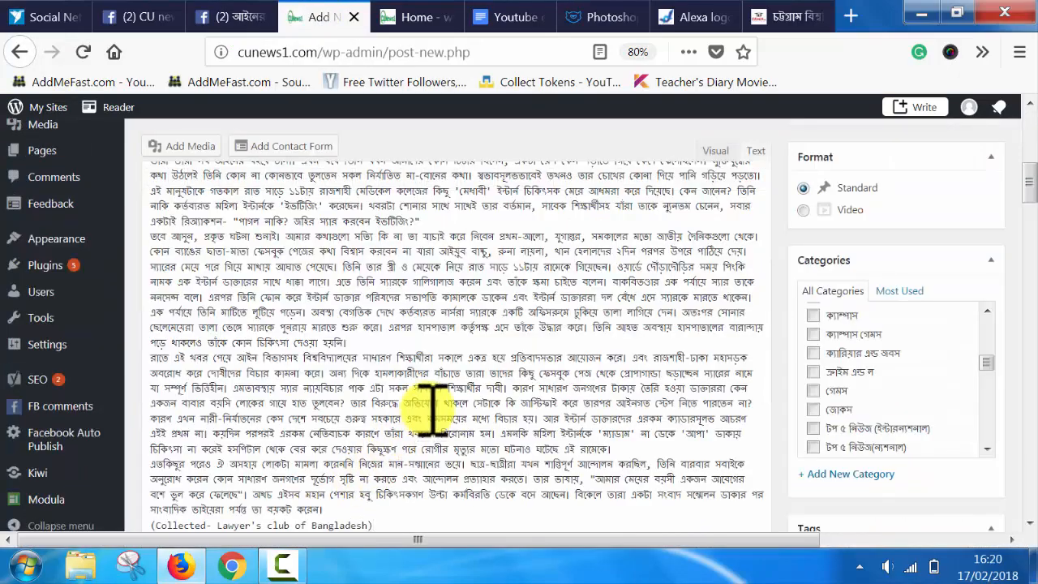
Step: Copy the body's opening sentence into the post title and end it with an exclamation mark: "আইনের এমন একজন লিজেন্ডারি লোকের সাথে এমন আচরণ কোনভাবেই মেনে নেয়া যায়না !"
{"action": "scroll", "coordinate": [447, 410], "scroll_direction": "up", "scroll_amount": 5}
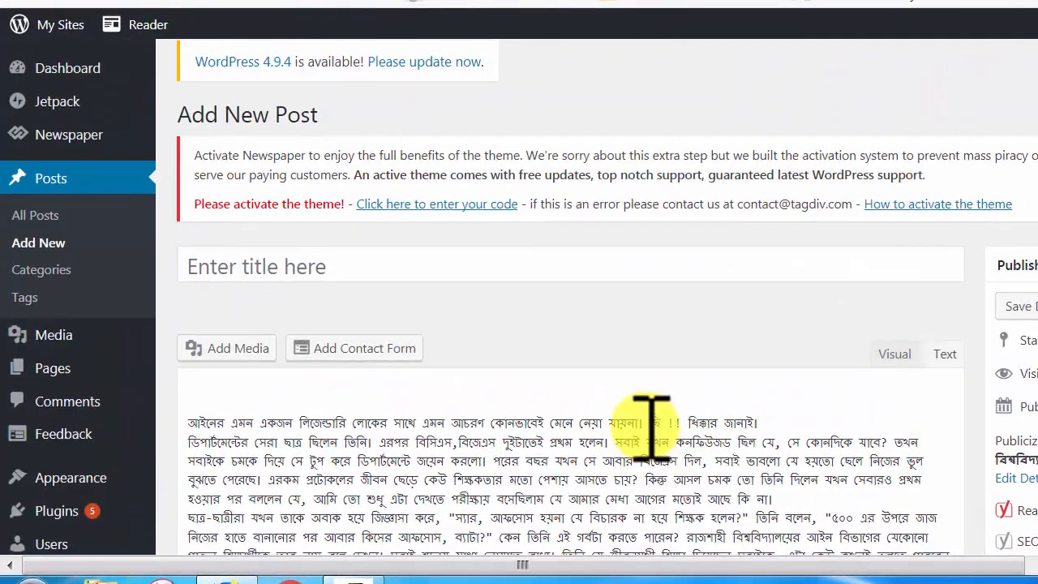
{"action": "left_click", "coordinate": [644, 422]}
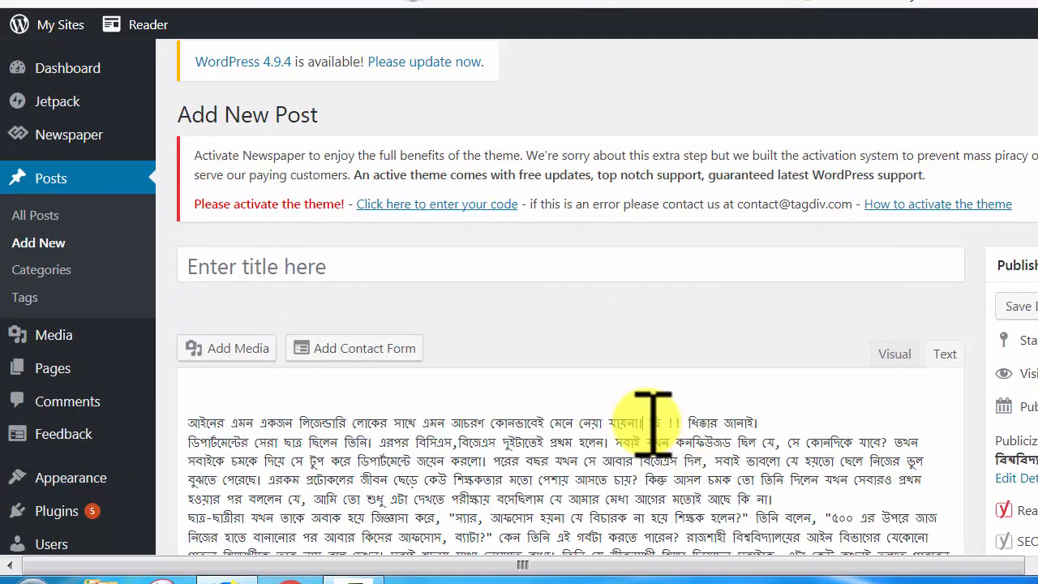
{"action": "left_click_drag", "start_coordinate": [631, 412], "coordinate": [70, 359]}
{"action": "key", "text": "ctrl+c"}
{"action": "left_click", "coordinate": [334, 268]}
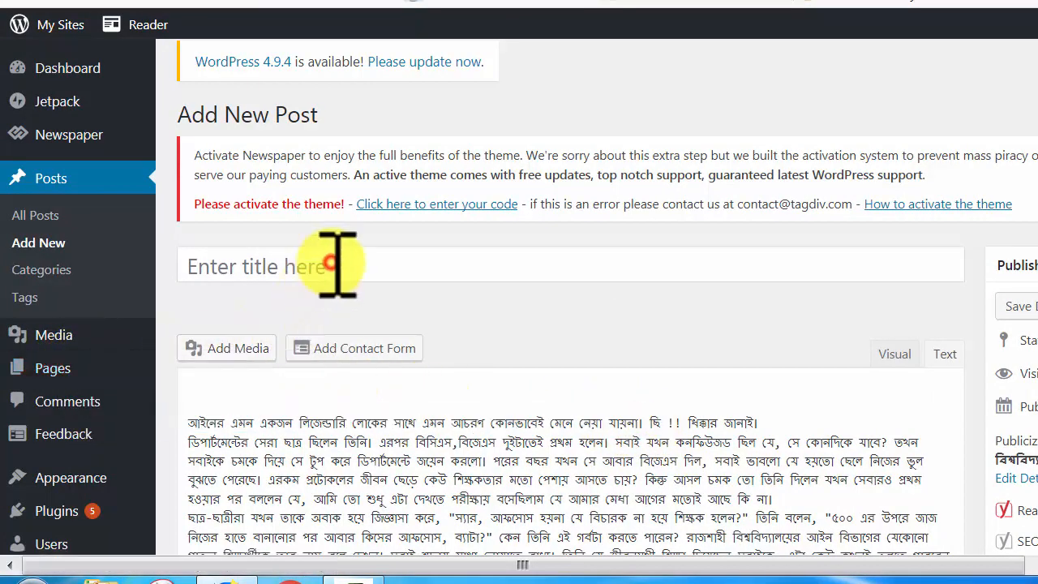
{"action": "key", "text": "ctrl+v"}
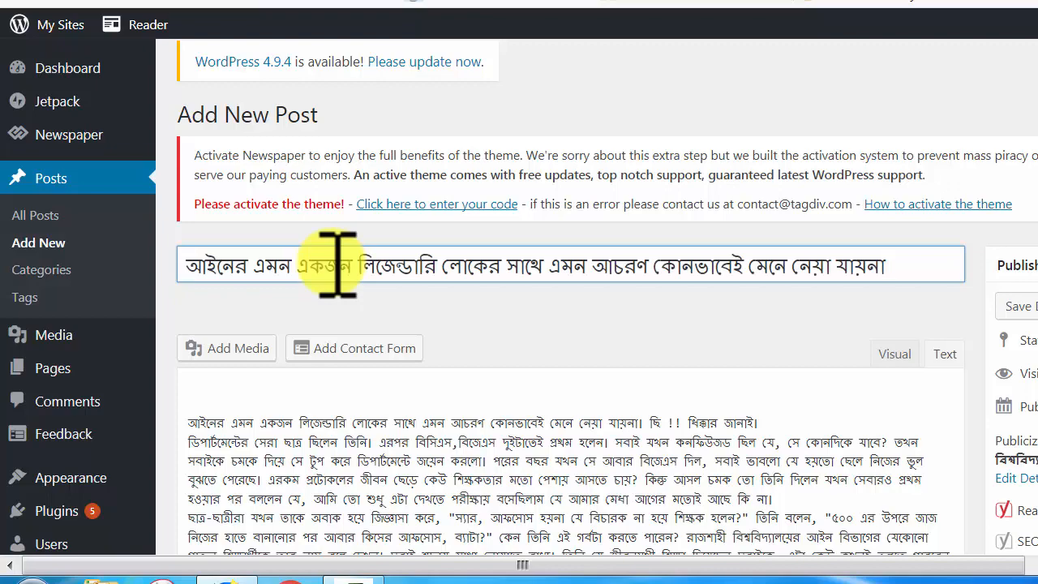
{"action": "type", "text": "!"}
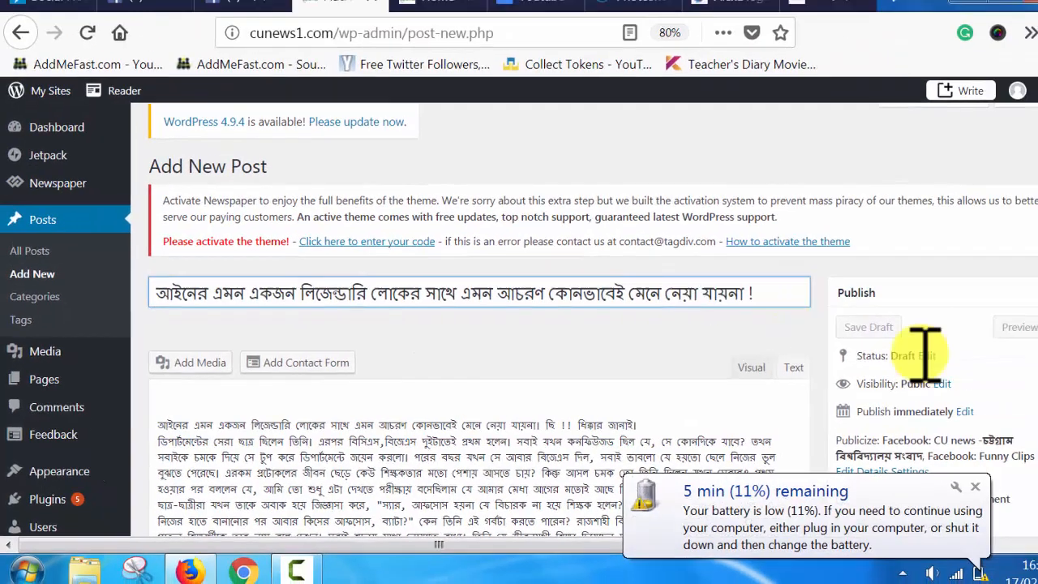
Step: Dismiss the low-battery notice, look over the post's body and categories, and open a preview of the post
{"action": "scroll", "coordinate": [927, 351], "scroll_direction": "down", "scroll_amount": 3}
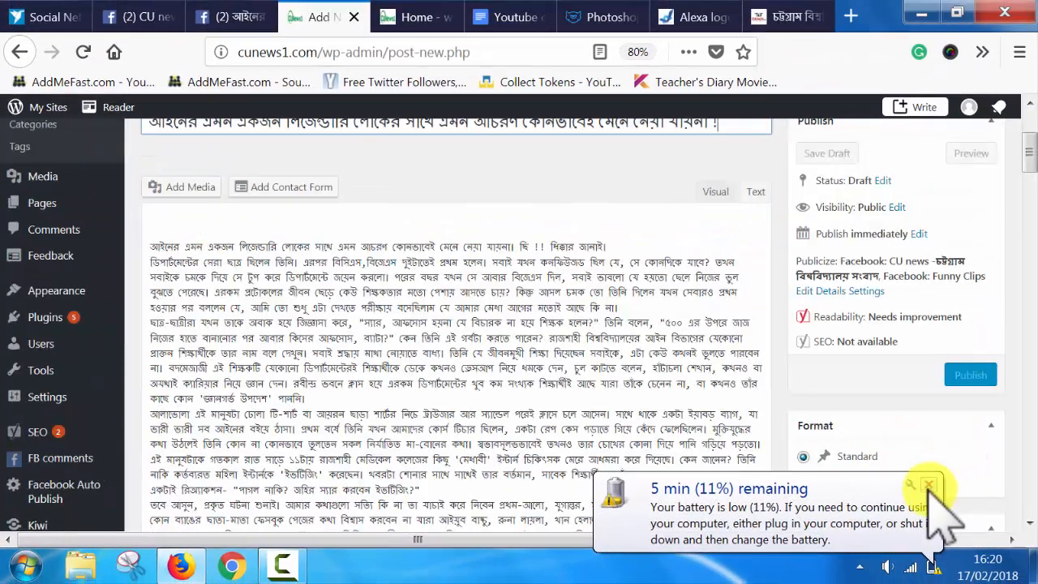
{"action": "left_click", "coordinate": [929, 485]}
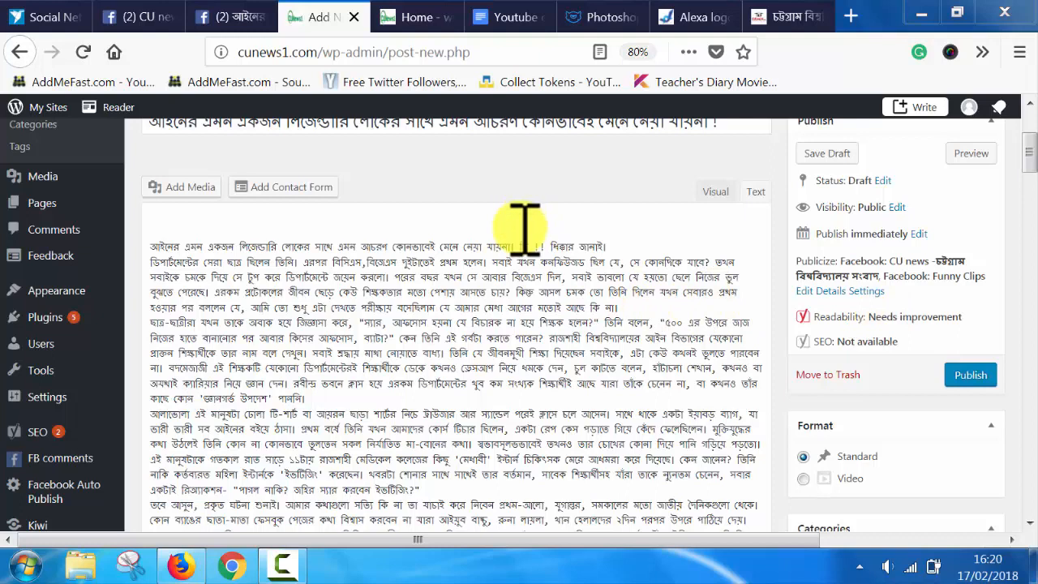
{"action": "left_click_drag", "start_coordinate": [1024, 157], "coordinate": [1029, 214]}
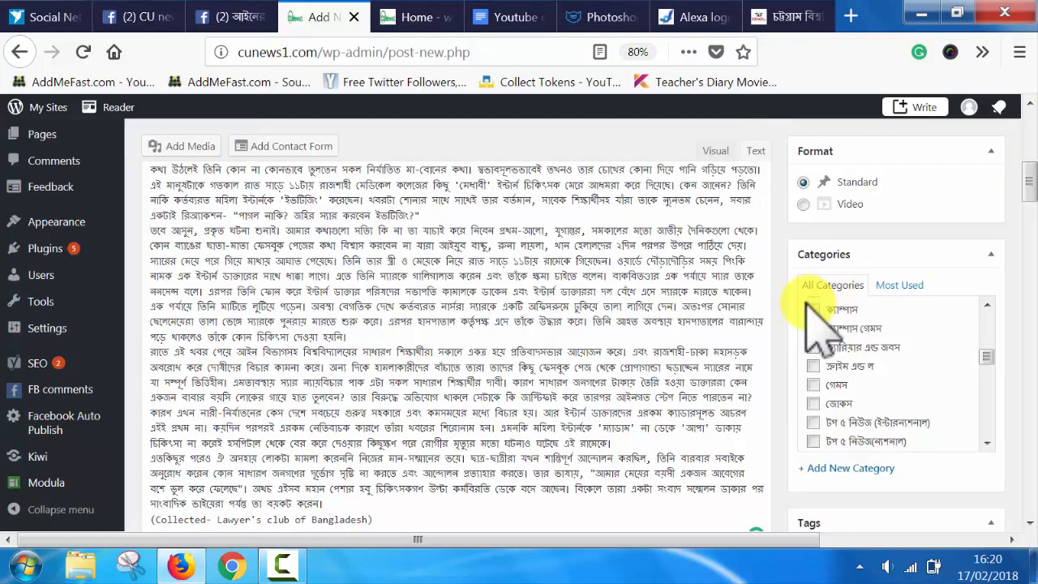
{"action": "scroll", "coordinate": [1005, 324], "scroll_direction": "up", "scroll_amount": 10}
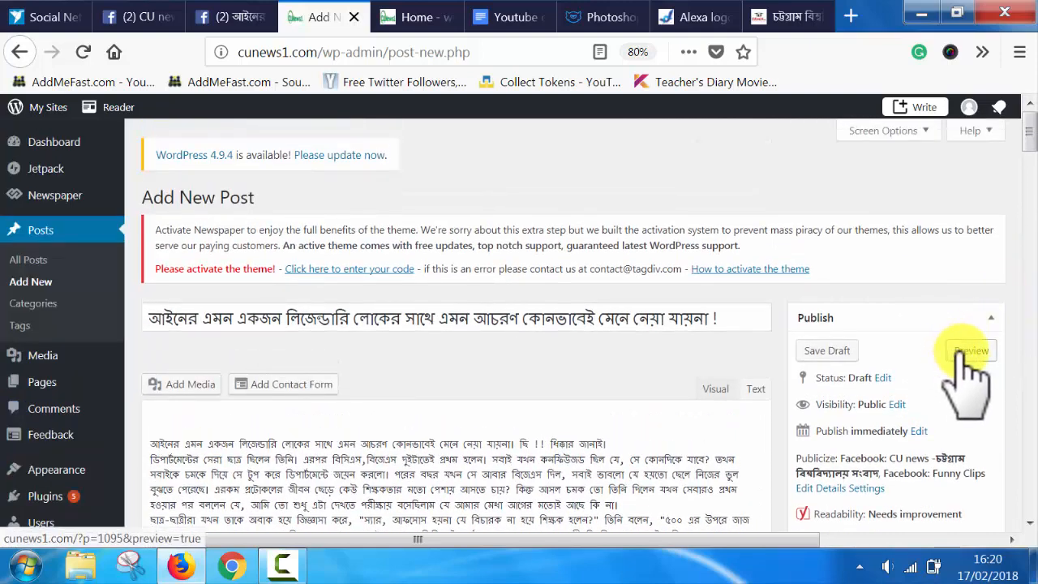
{"action": "left_click", "coordinate": [973, 354]}
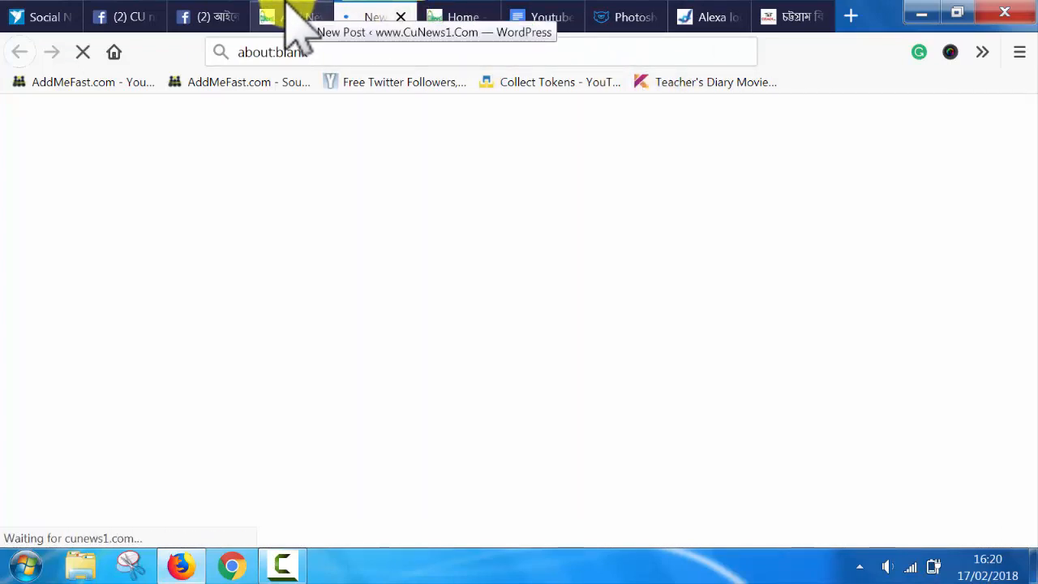
Step: Close the unneeded Alexa, Photoshop and "চট্টগ্রাম" browser pages while the preview loads
{"action": "left_click", "coordinate": [718, 18]}
{"action": "left_click", "coordinate": [736, 20]}
{"action": "left_click", "coordinate": [646, 24]}
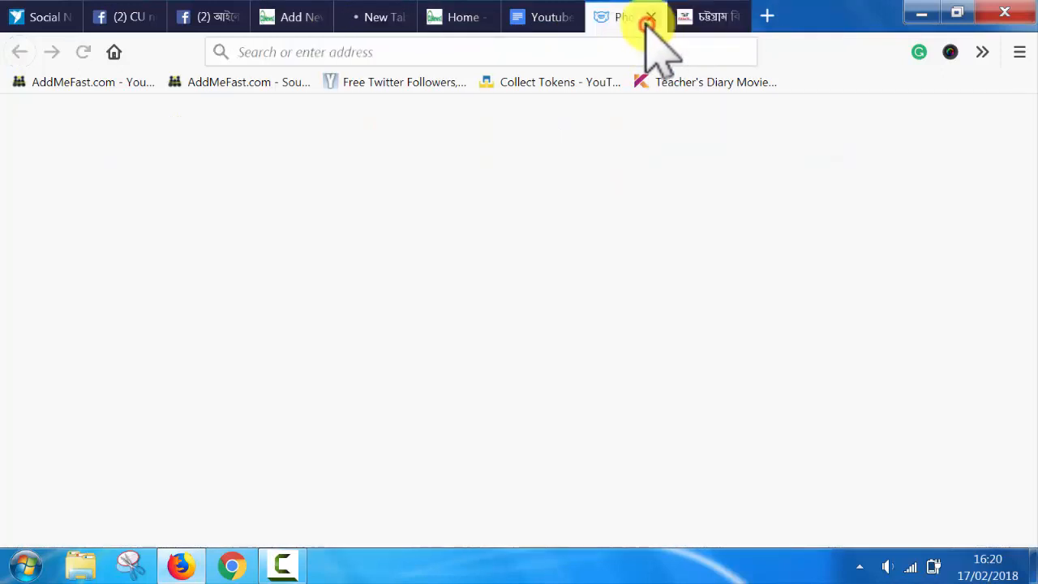
{"action": "left_click", "coordinate": [648, 18]}
{"action": "left_click", "coordinate": [653, 19]}
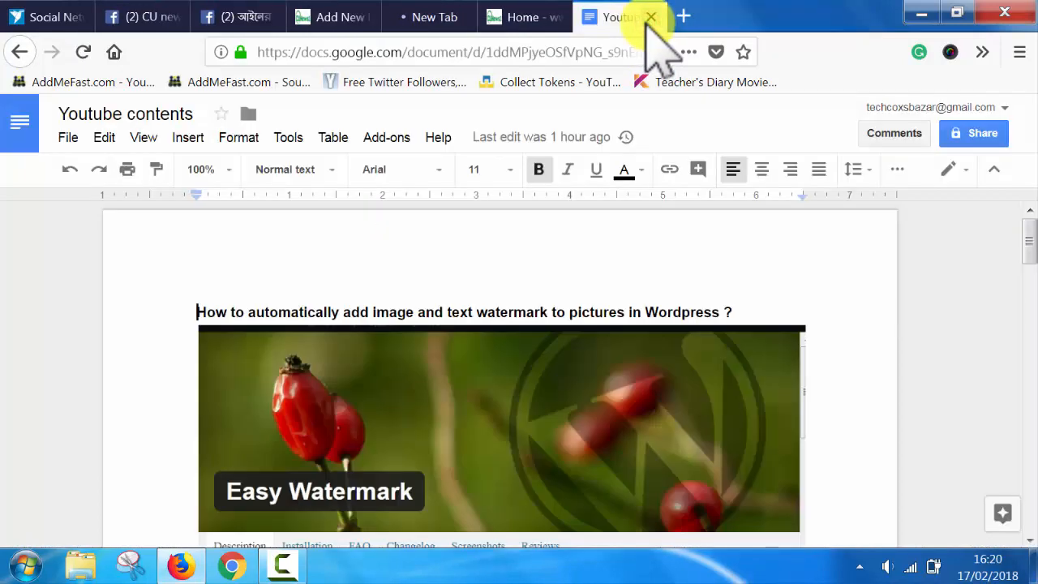
Step: Examine the post preview, checking the title, the body text and the watermarks on the Tech Advice featured image
{"action": "left_click", "coordinate": [522, 20]}
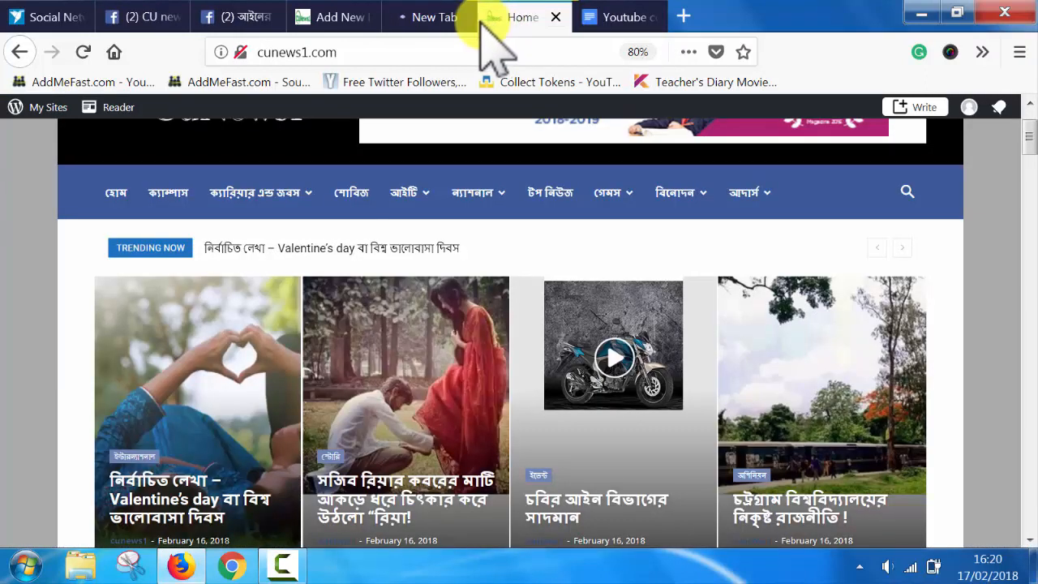
{"action": "left_click", "coordinate": [438, 17]}
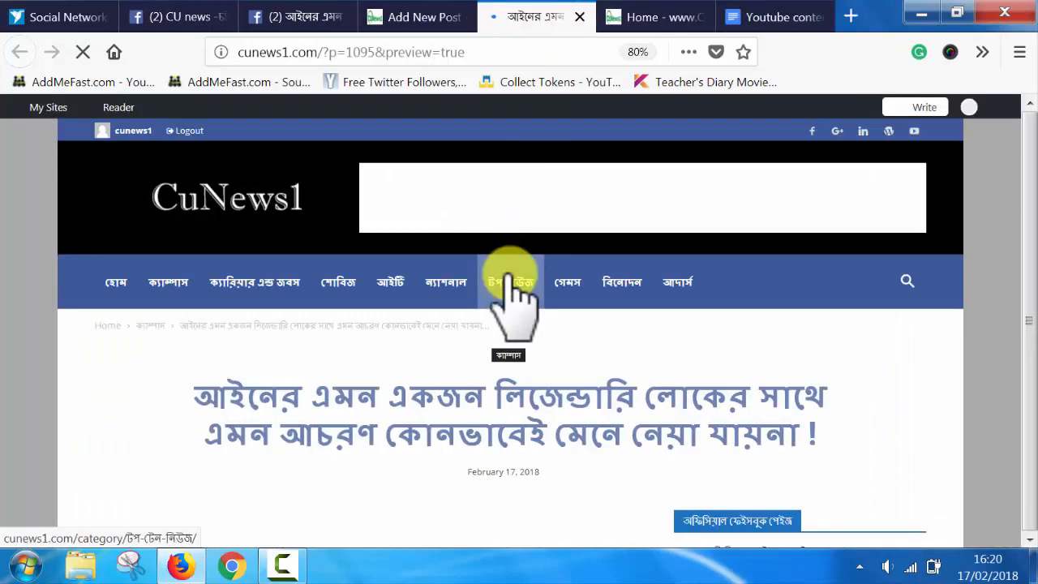
{"action": "scroll", "coordinate": [510, 282], "scroll_direction": "down", "scroll_amount": 6}
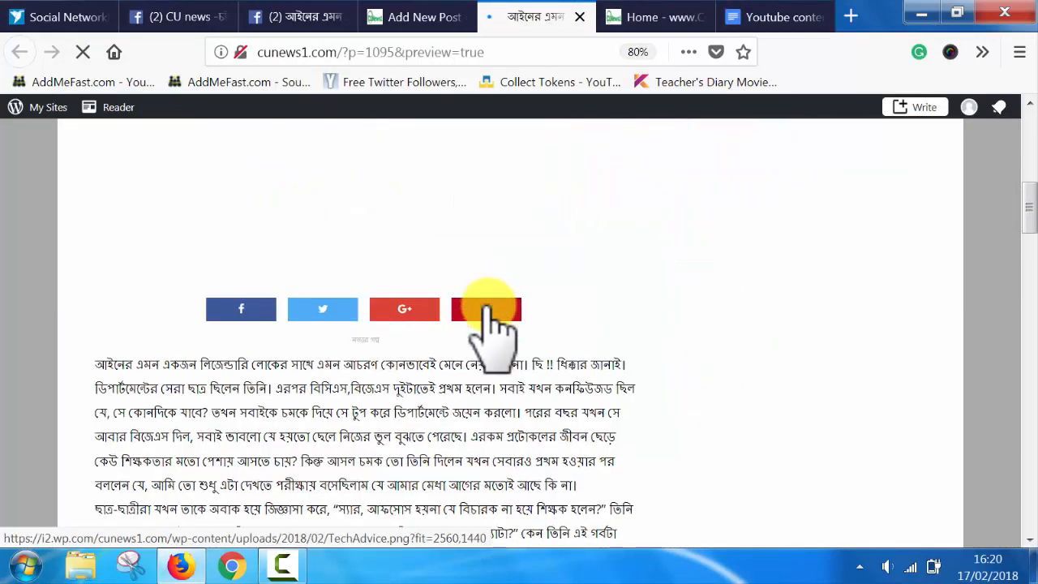
{"action": "scroll", "coordinate": [486, 317], "scroll_direction": "down", "scroll_amount": 10}
{"action": "scroll", "coordinate": [492, 304], "scroll_direction": "down", "scroll_amount": 10}
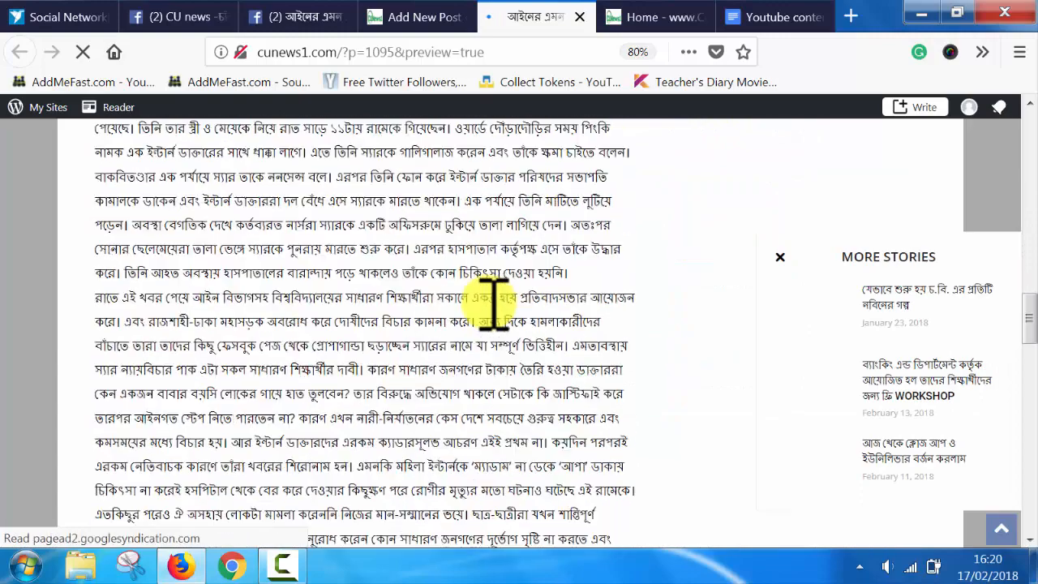
{"action": "scroll", "coordinate": [494, 304], "scroll_direction": "up", "scroll_amount": 15}
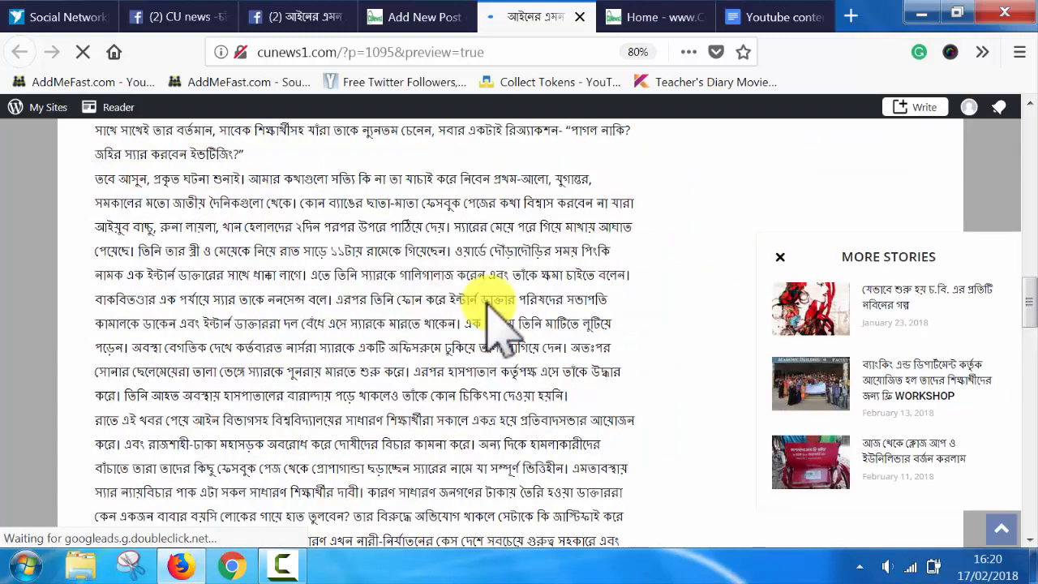
{"action": "scroll", "coordinate": [490, 320], "scroll_direction": "up", "scroll_amount": 5}
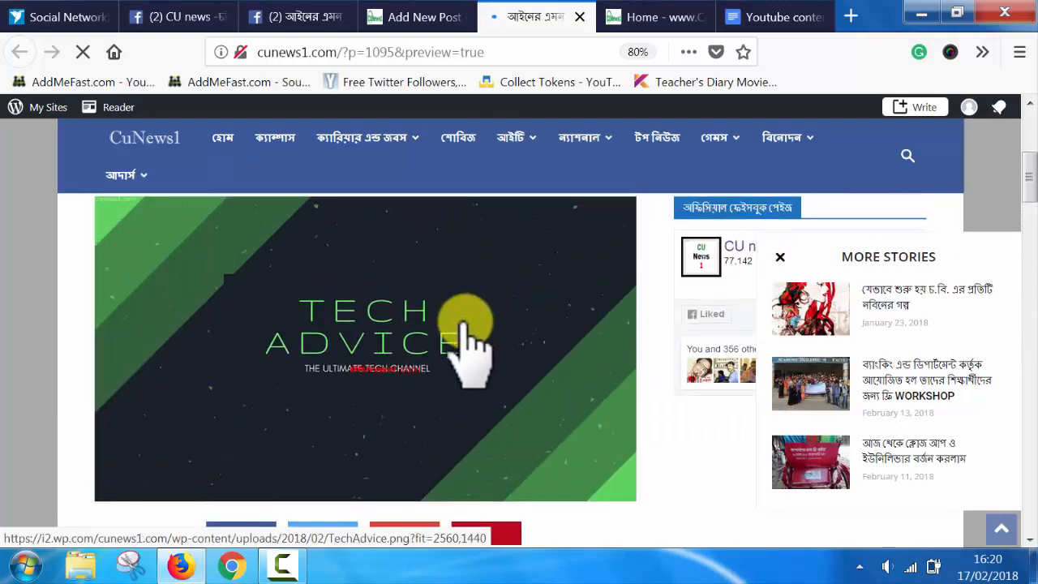
{"action": "scroll", "coordinate": [337, 341], "scroll_direction": "up", "scroll_amount": 1}
{"action": "scroll", "coordinate": [334, 340], "scroll_direction": "down", "scroll_amount": 2}
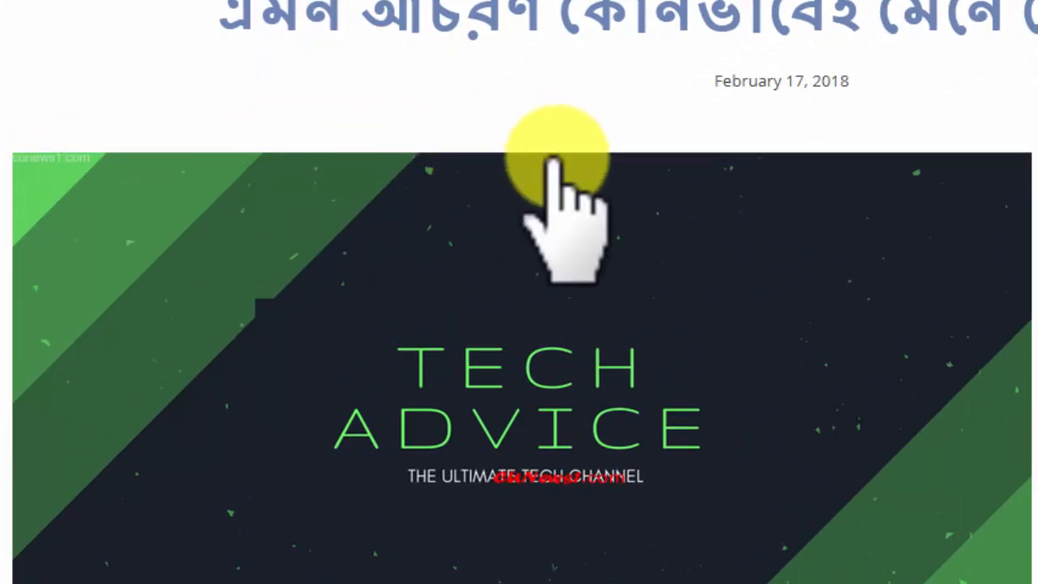
{"action": "scroll", "coordinate": [556, 204], "scroll_direction": "up", "scroll_amount": 3}
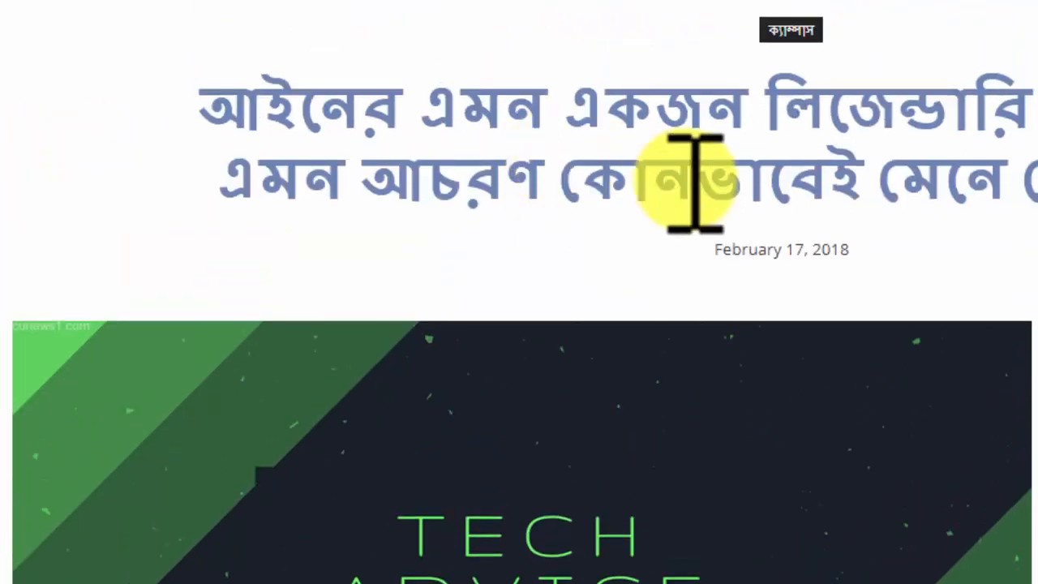
{"action": "scroll", "coordinate": [694, 202], "scroll_direction": "down", "scroll_amount": 8}
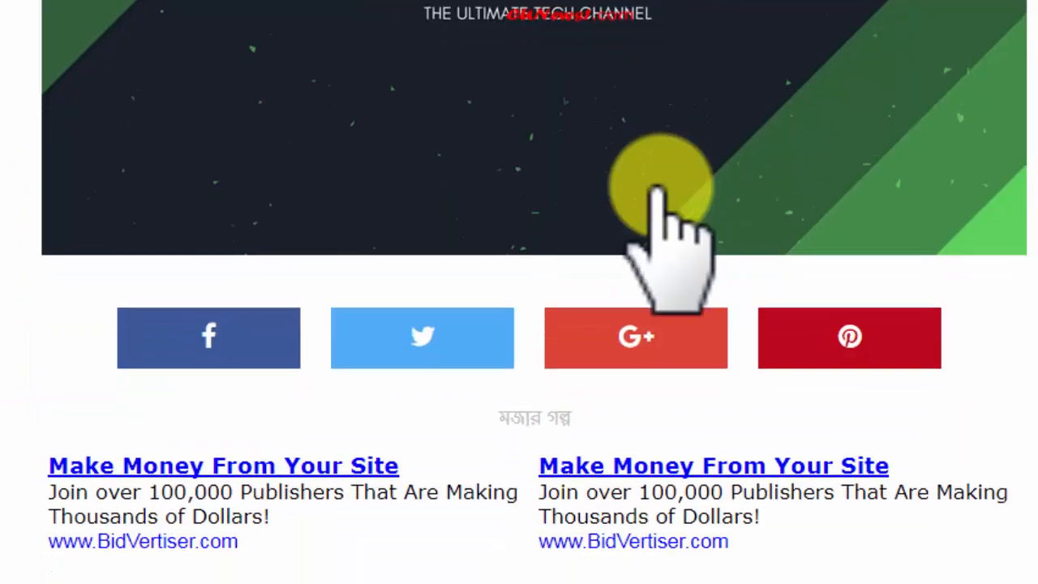
{"action": "scroll", "coordinate": [664, 210], "scroll_direction": "up", "scroll_amount": 5}
{"action": "scroll", "coordinate": [655, 194], "scroll_direction": "down", "scroll_amount": 1}
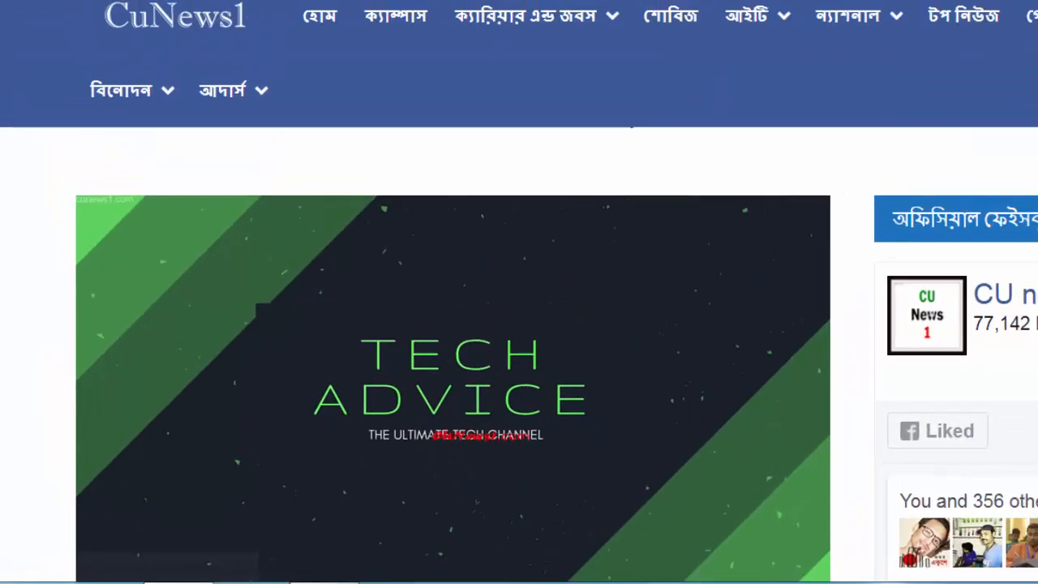
Step: Return to the post editor and publish the new post
{"action": "left_click", "coordinate": [397, 16]}
{"action": "scroll", "coordinate": [965, 349], "scroll_direction": "down", "scroll_amount": 3}
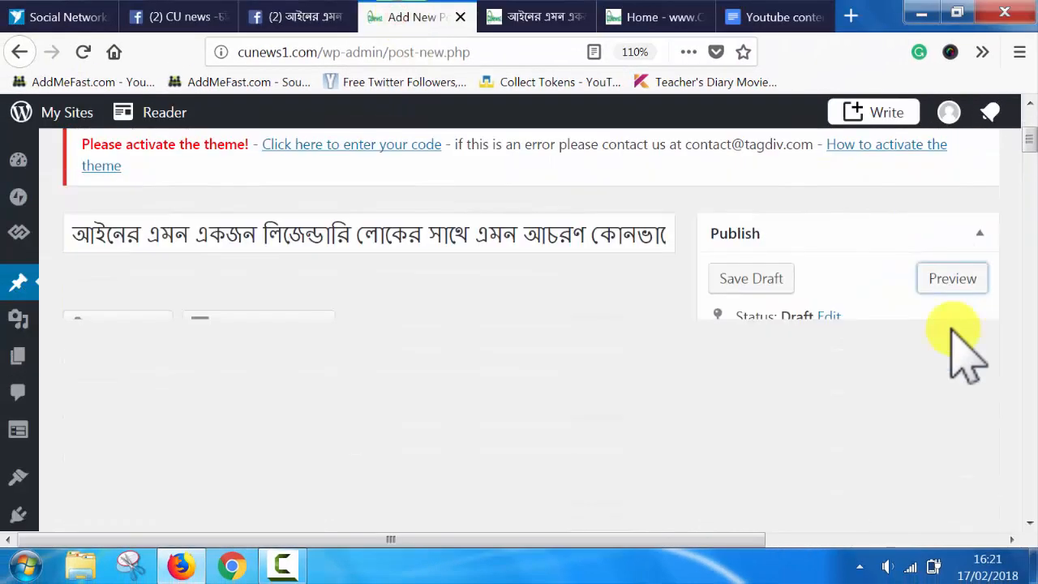
{"action": "scroll", "coordinate": [956, 341], "scroll_direction": "down", "scroll_amount": 5}
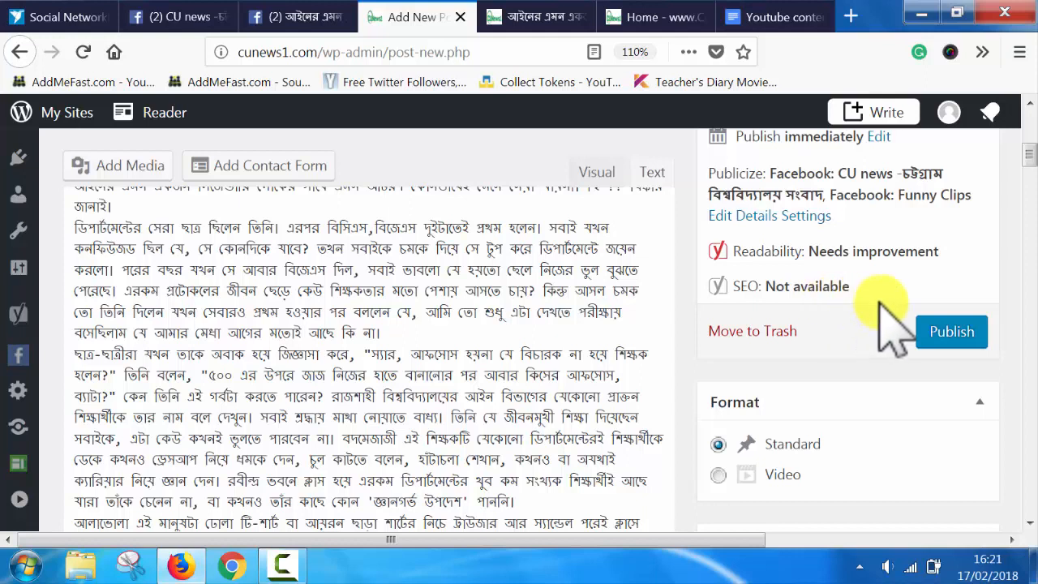
{"action": "left_click", "coordinate": [950, 332]}
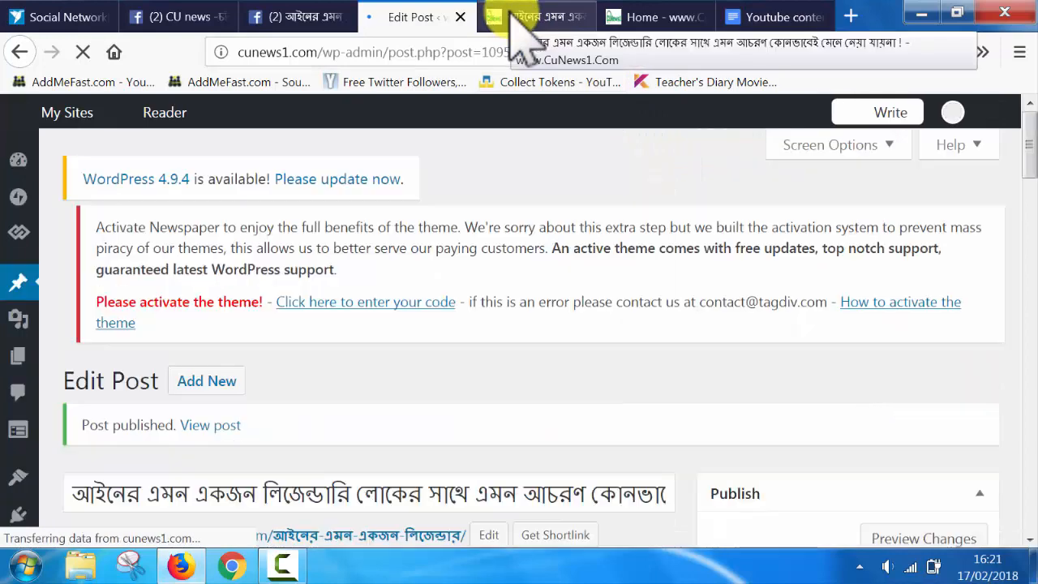
Step: Close the post preview and reload the cunews1.com homepage to look for the new post among the featured stories
{"action": "left_click", "coordinate": [512, 18]}
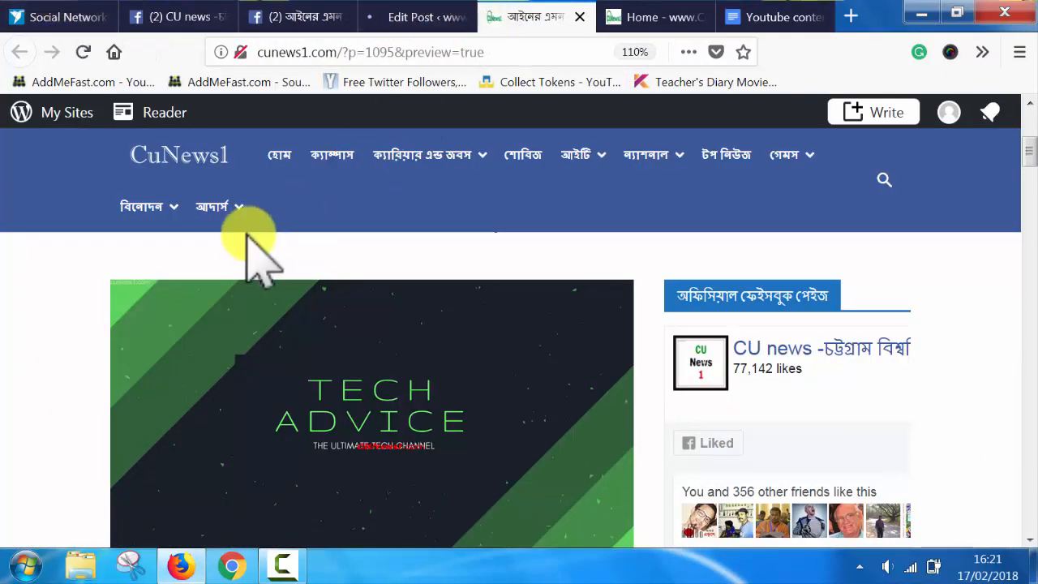
{"action": "left_click", "coordinate": [579, 16]}
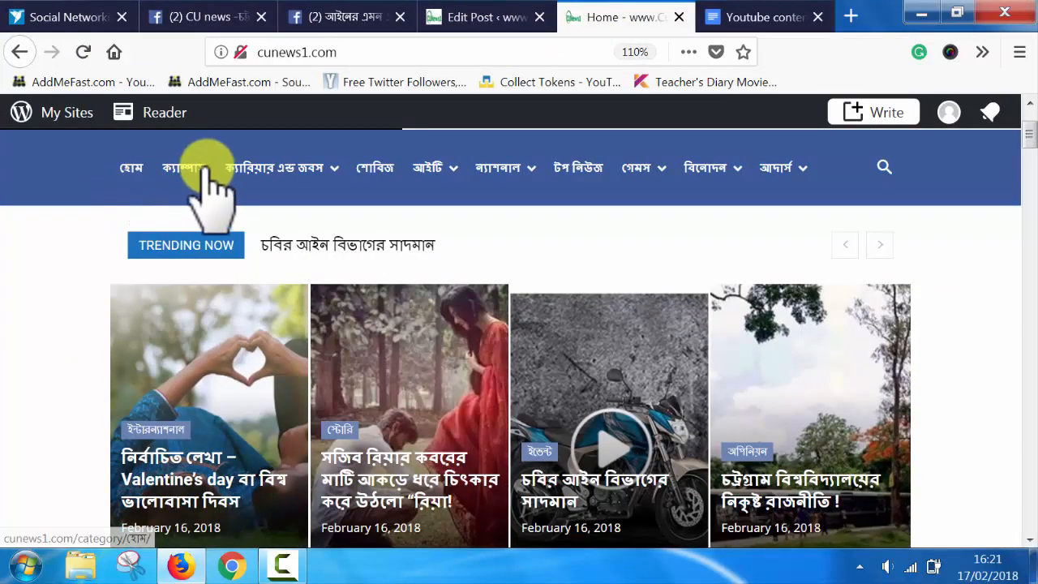
{"action": "scroll", "coordinate": [324, 219], "scroll_direction": "up", "scroll_amount": 3}
{"action": "left_click", "coordinate": [272, 214]}
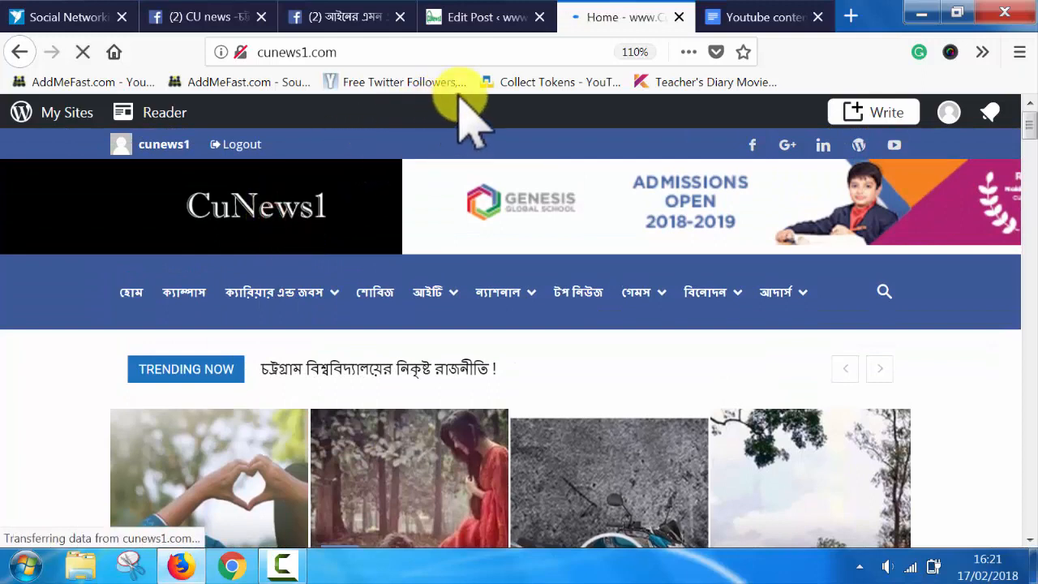
{"action": "mouse_move", "coordinate": [406, 325]}
{"action": "scroll", "coordinate": [409, 349], "scroll_direction": "down", "scroll_amount": 3}
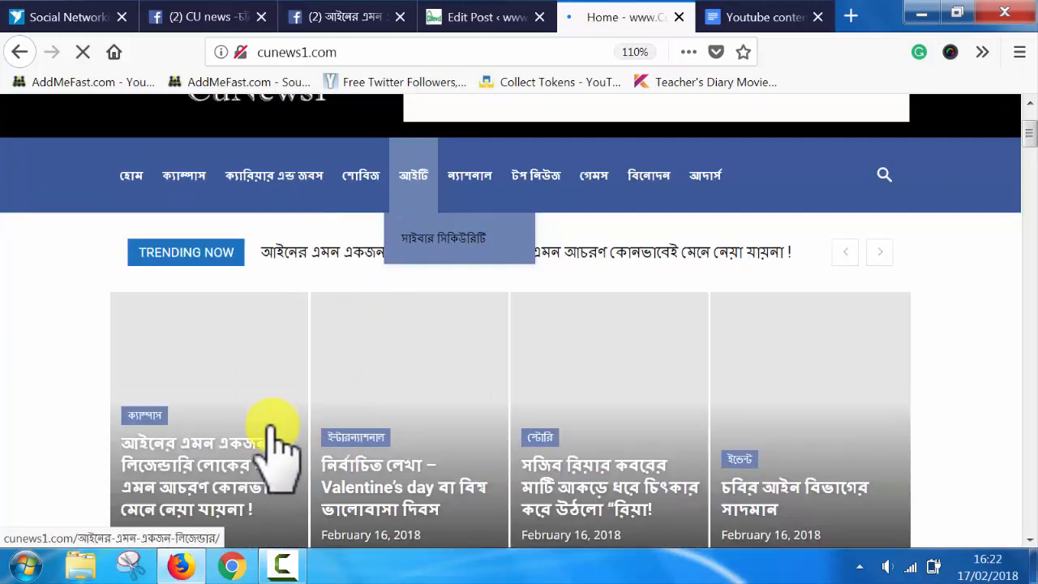